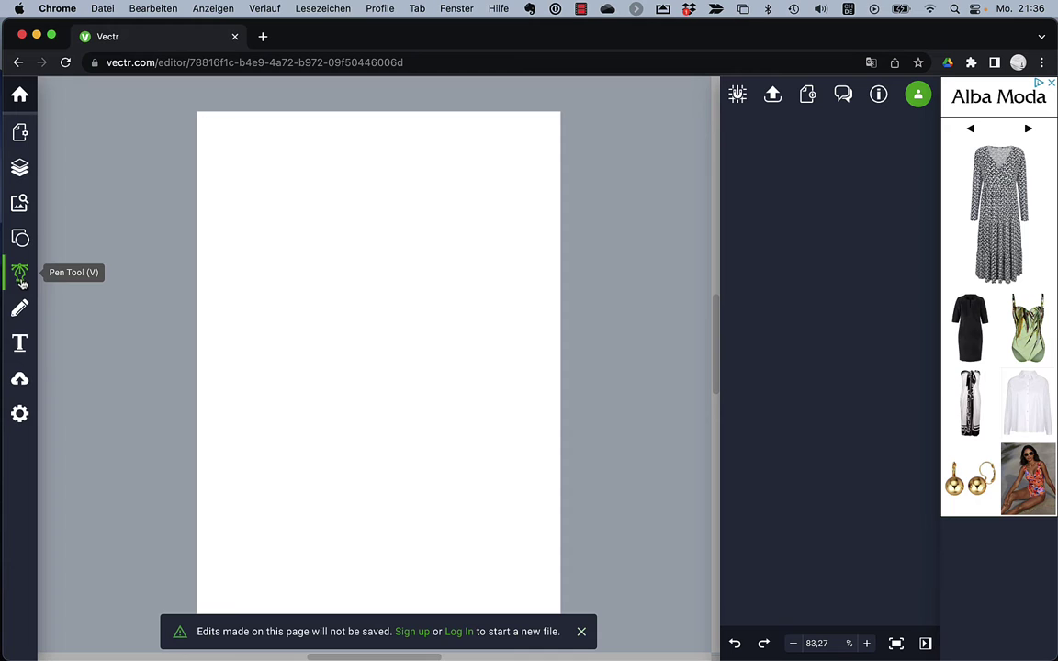
# - Draw a closed, irregular seven-pointed star about 110 mm wide and 84 mm high around the page's middle with the Pen tool
pyautogui.click(272, 299)
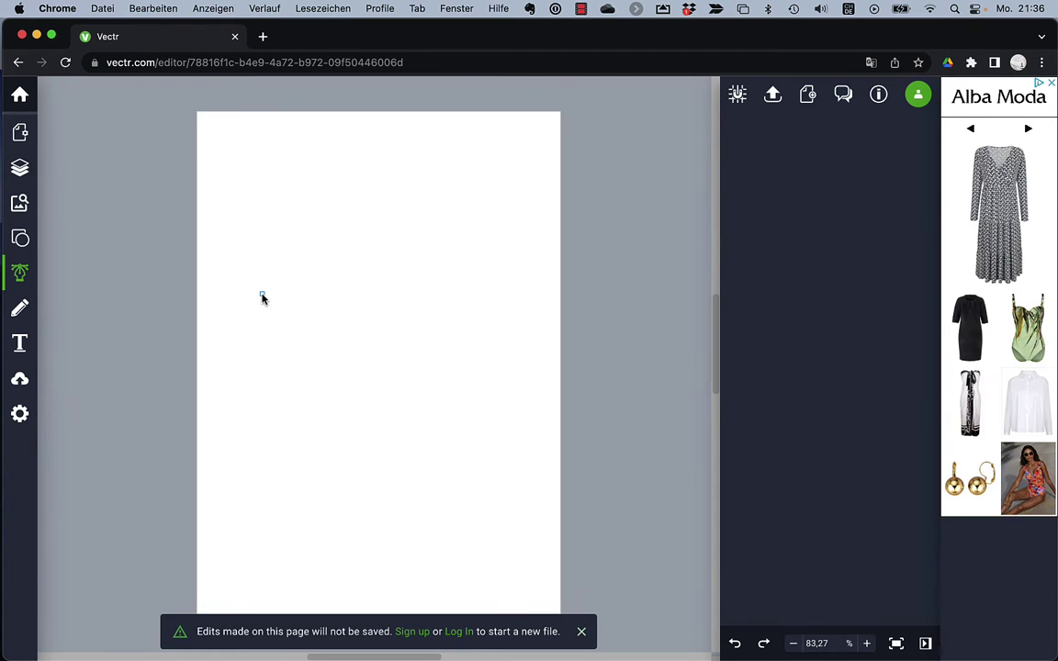
pyautogui.click(262, 295)
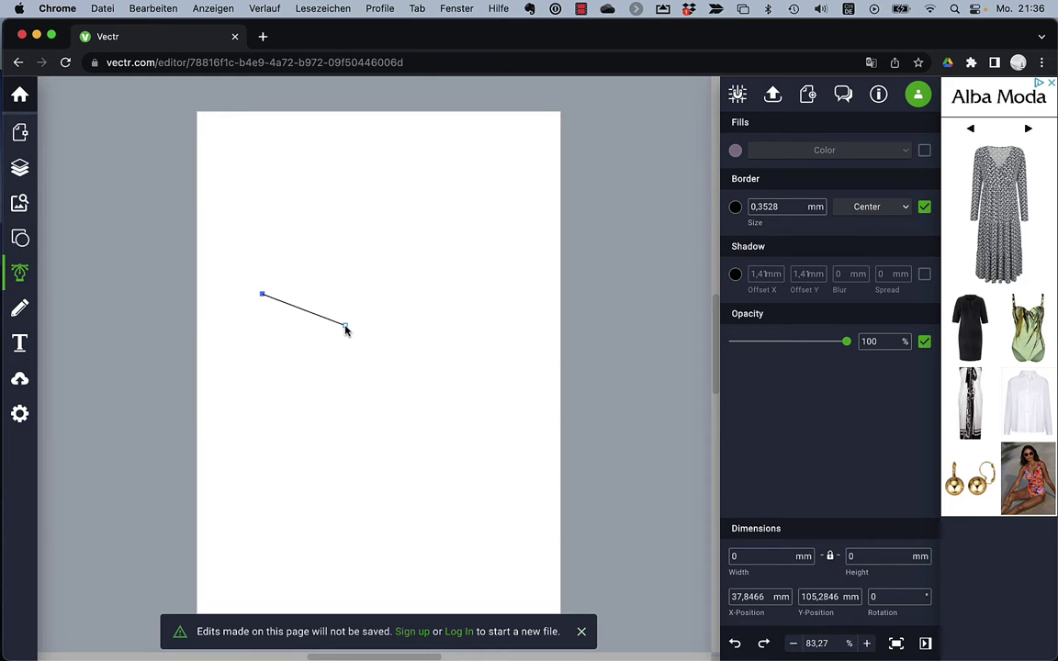
pyautogui.moveTo(346, 326); pyautogui.dragTo(311, 349)
pyautogui.click(293, 365)
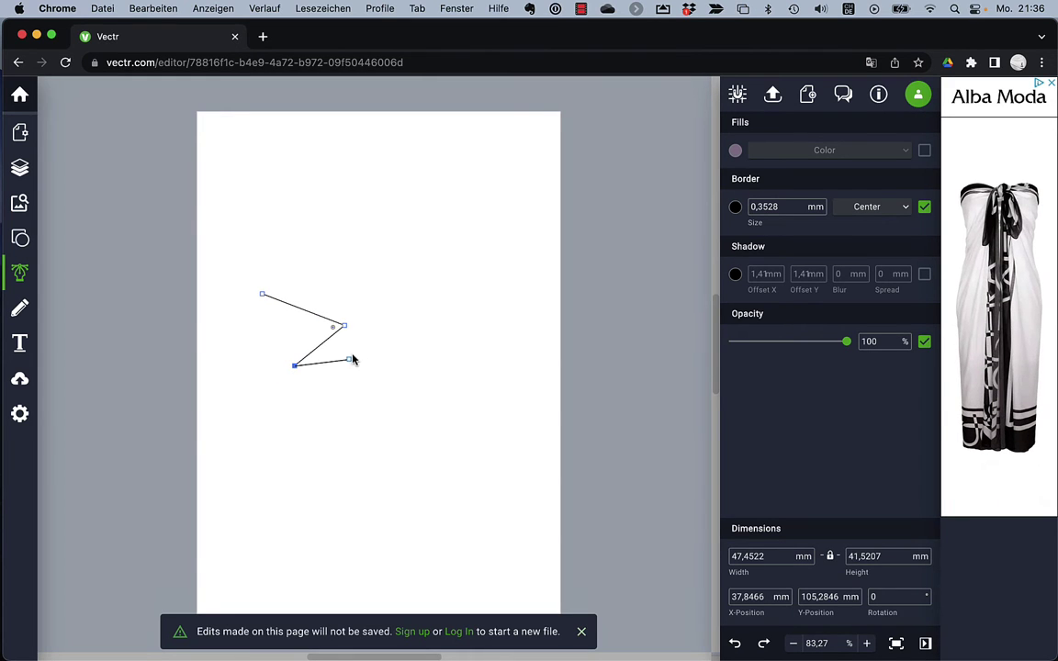
pyautogui.click(356, 351)
pyautogui.click(378, 387)
pyautogui.click(378, 352)
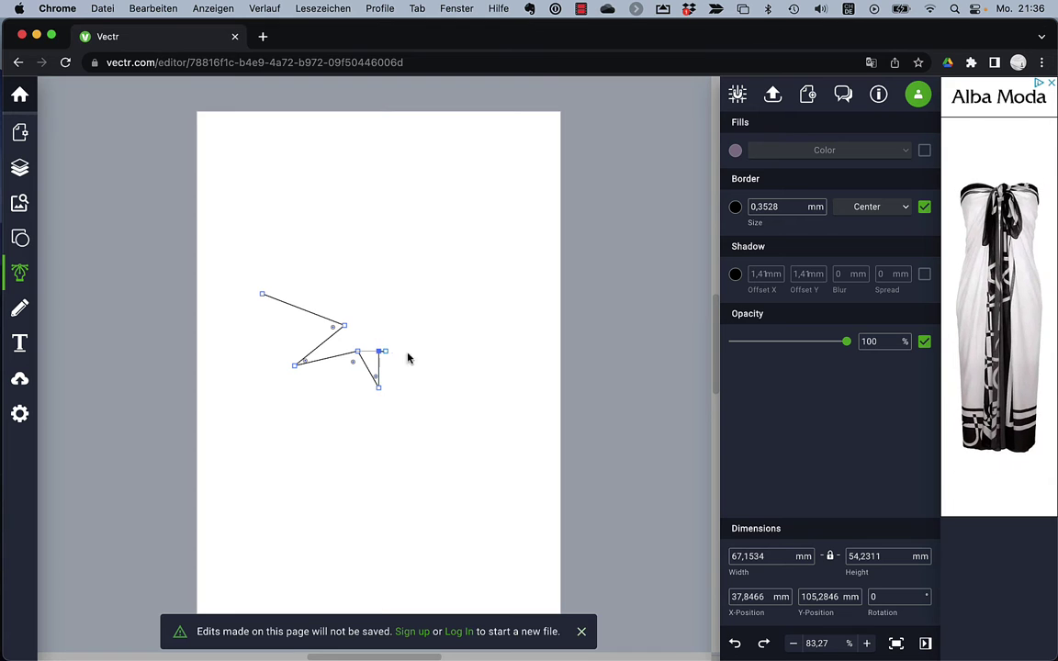
pyautogui.click(452, 349)
pyautogui.click(394, 325)
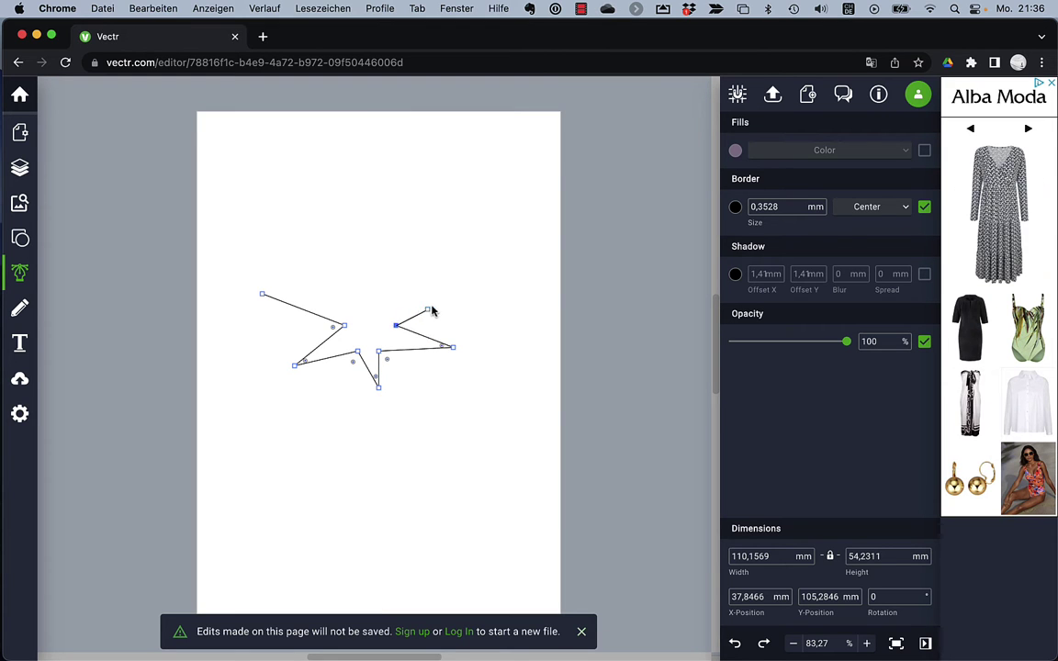
pyautogui.click(382, 292)
pyautogui.click(389, 243)
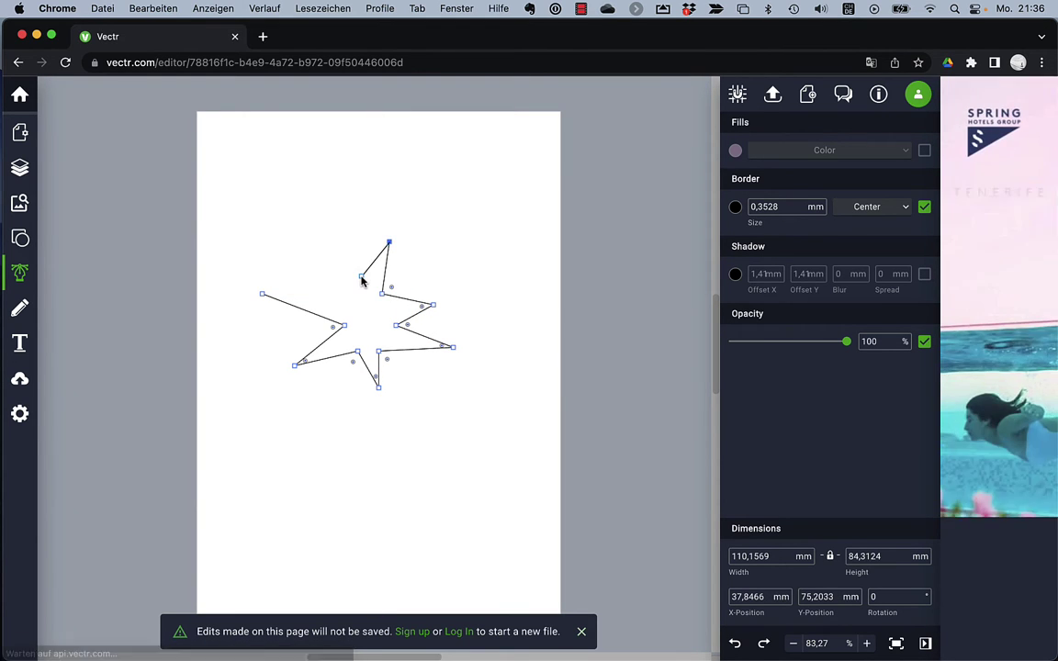
pyautogui.click(360, 276)
pyautogui.click(310, 249)
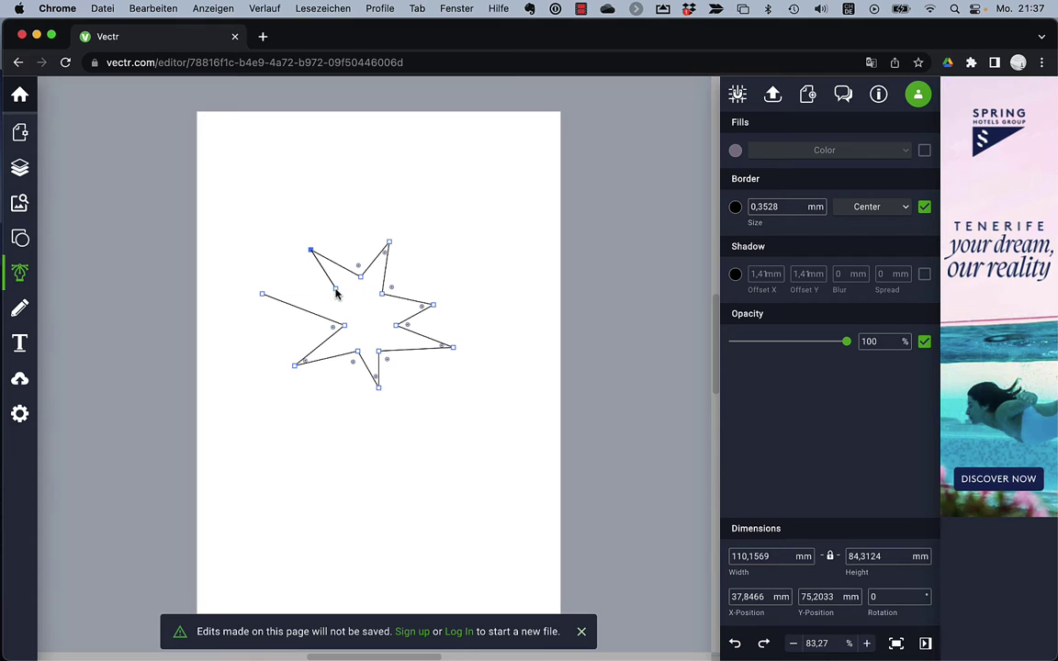
pyautogui.click(261, 293)
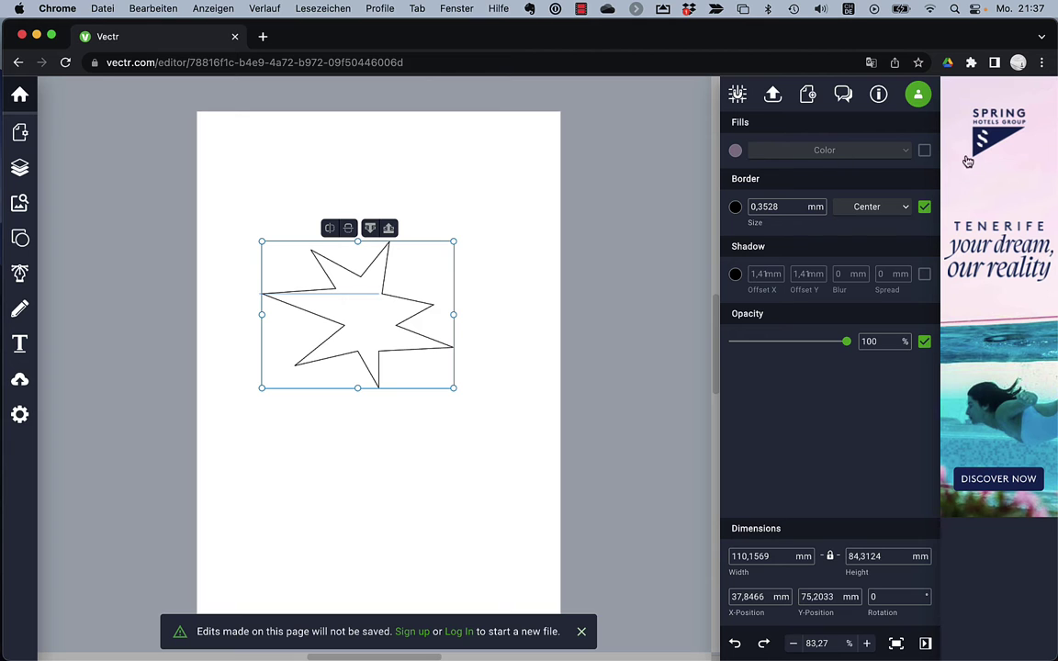
# - Enable the star's fill and set its colour to yellow (#FFF312)
pyautogui.click(923, 151)
pyautogui.click(736, 151)
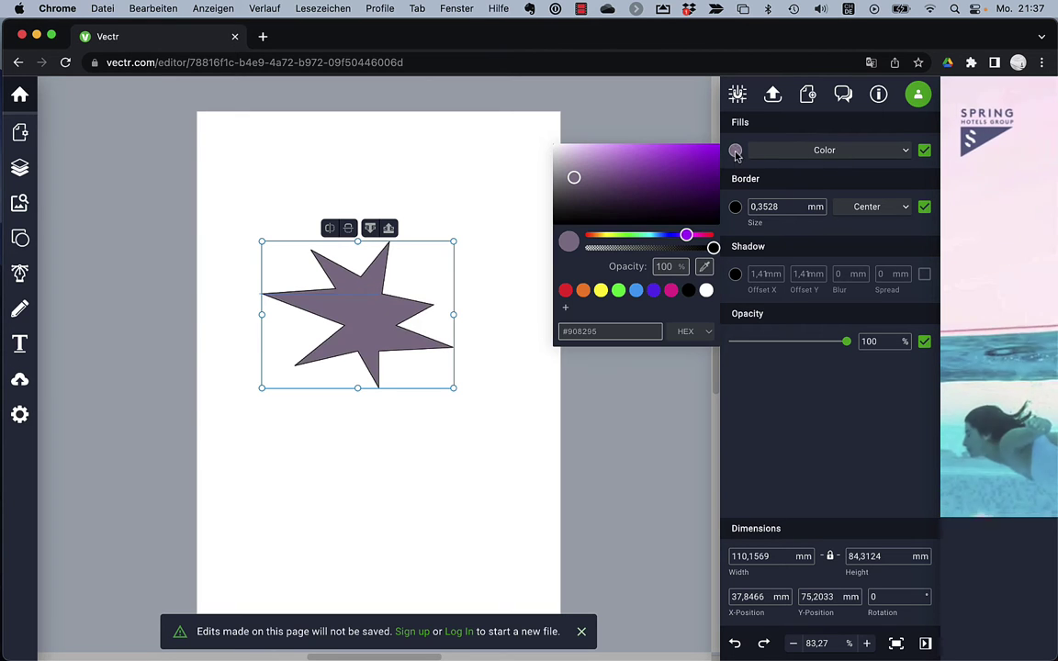
pyautogui.click(603, 292)
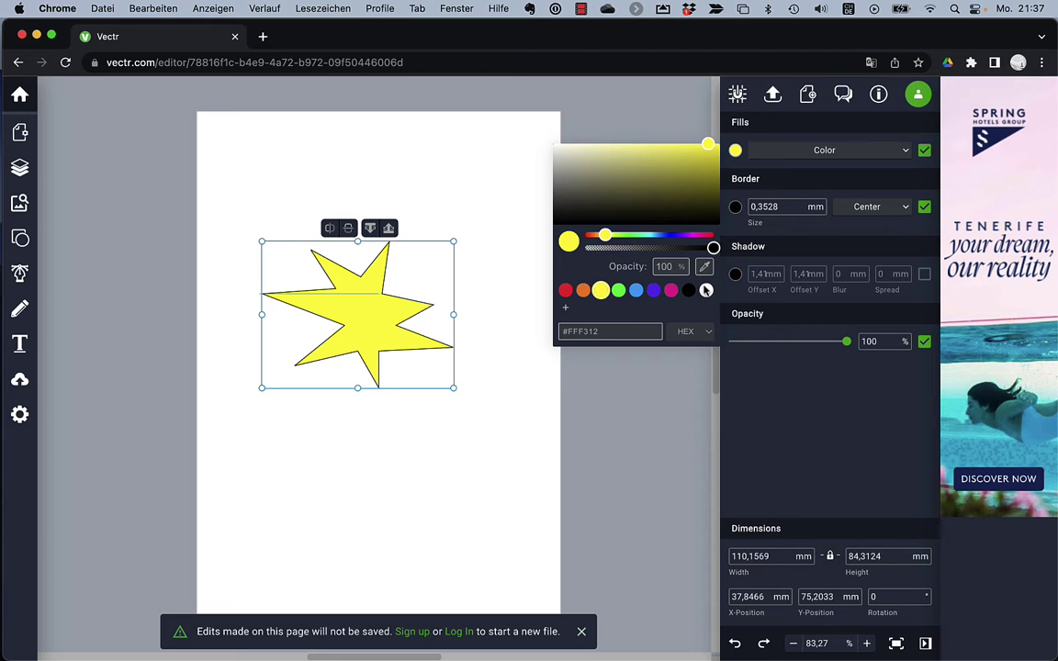
# - Edit the star's anchor points and reposition its inner corners to even out the spikes
pyautogui.click(383, 294)
pyautogui.doubleClick(385, 296)
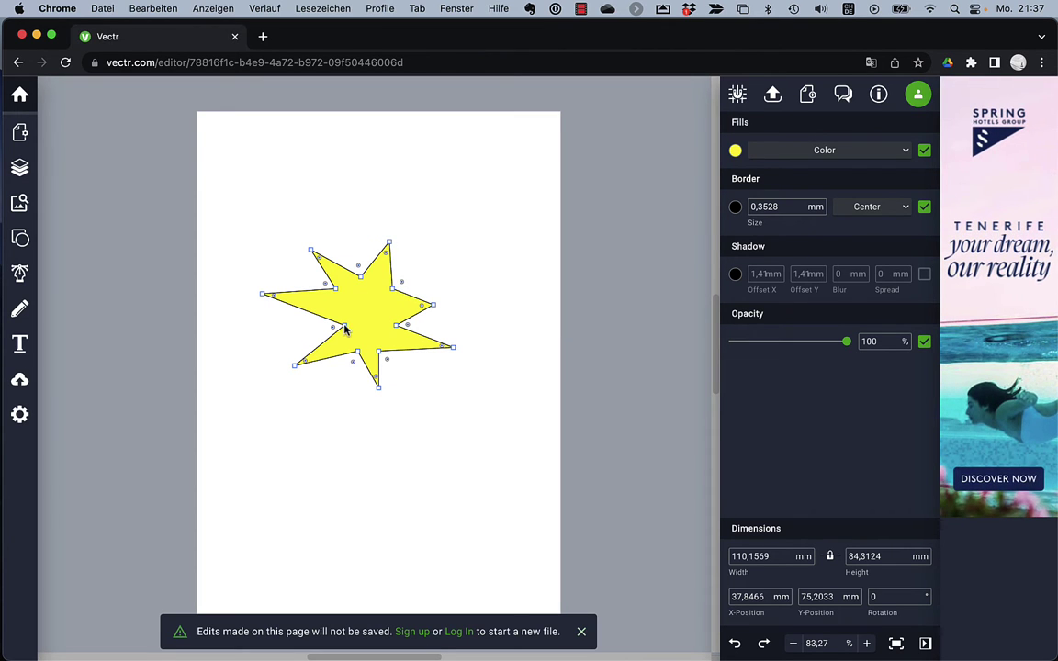
pyautogui.moveTo(344, 328); pyautogui.dragTo(398, 314)
pyautogui.moveTo(381, 355); pyautogui.dragTo(383, 338)
pyautogui.moveTo(337, 291); pyautogui.dragTo(358, 290)
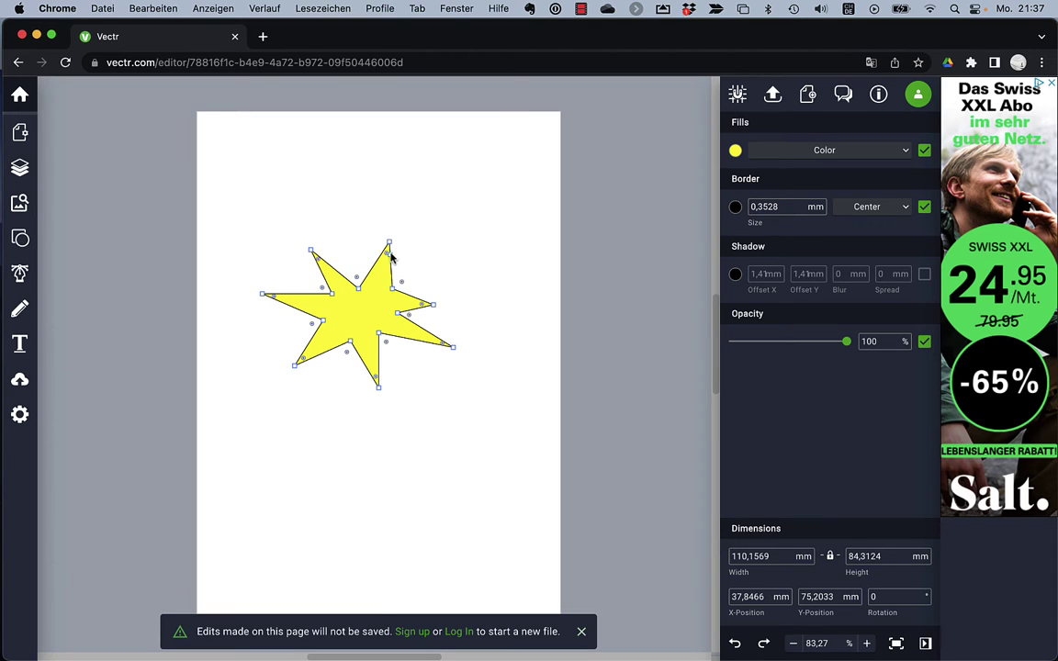
# - Extend the star's two upper tips and its upper-right tip outward, making the star about 99 mm high
pyautogui.moveTo(390, 249); pyautogui.dragTo(392, 225)
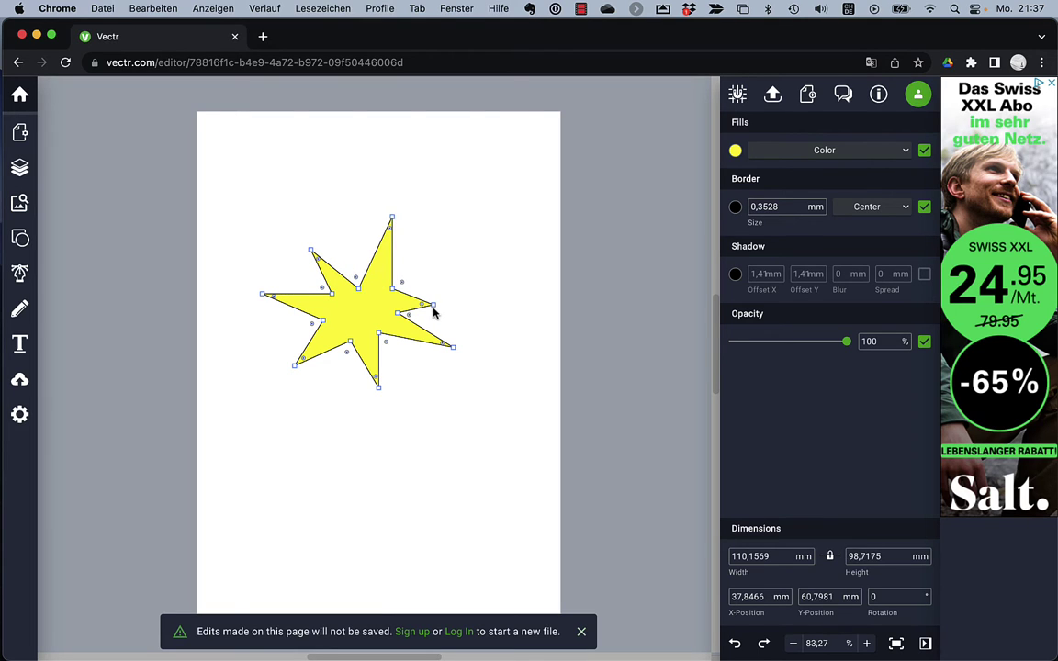
pyautogui.moveTo(433, 310); pyautogui.dragTo(454, 288)
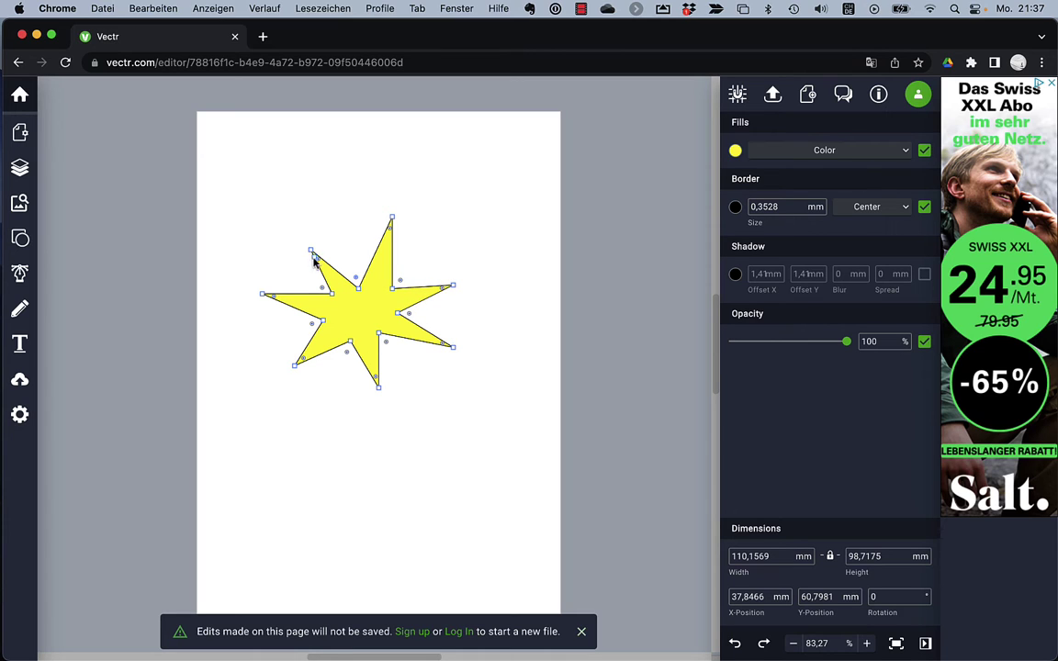
pyautogui.moveTo(310, 252); pyautogui.dragTo(312, 245)
# - Draw a closed, wavy ribbon with curved Pen tool points below the star, about 139 mm wide and 39 mm high
pyautogui.click(21, 275)
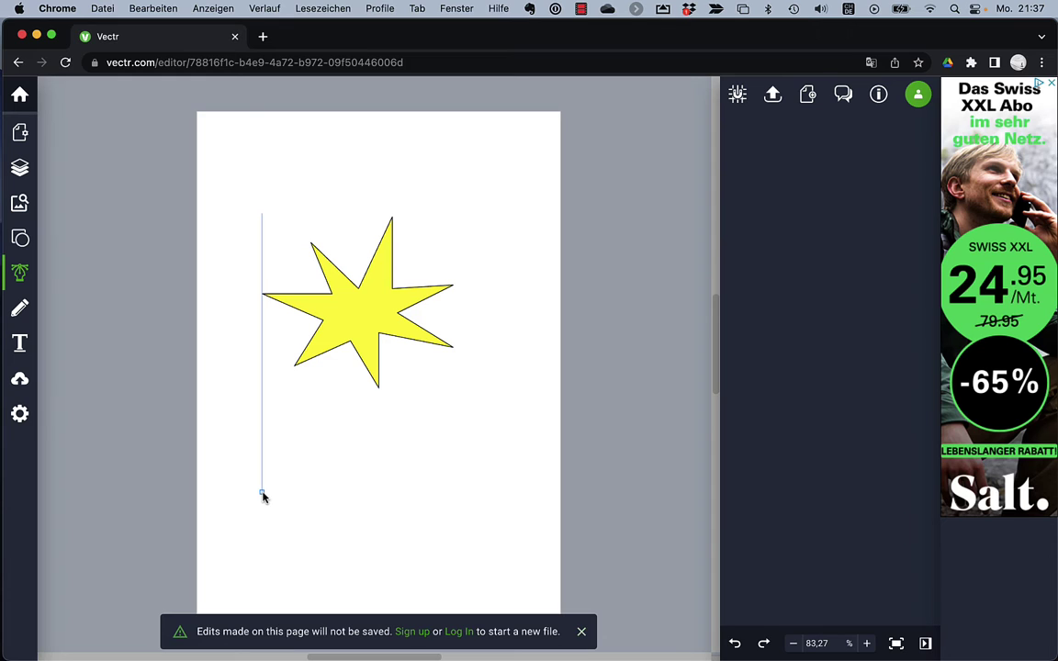
pyautogui.click(262, 495)
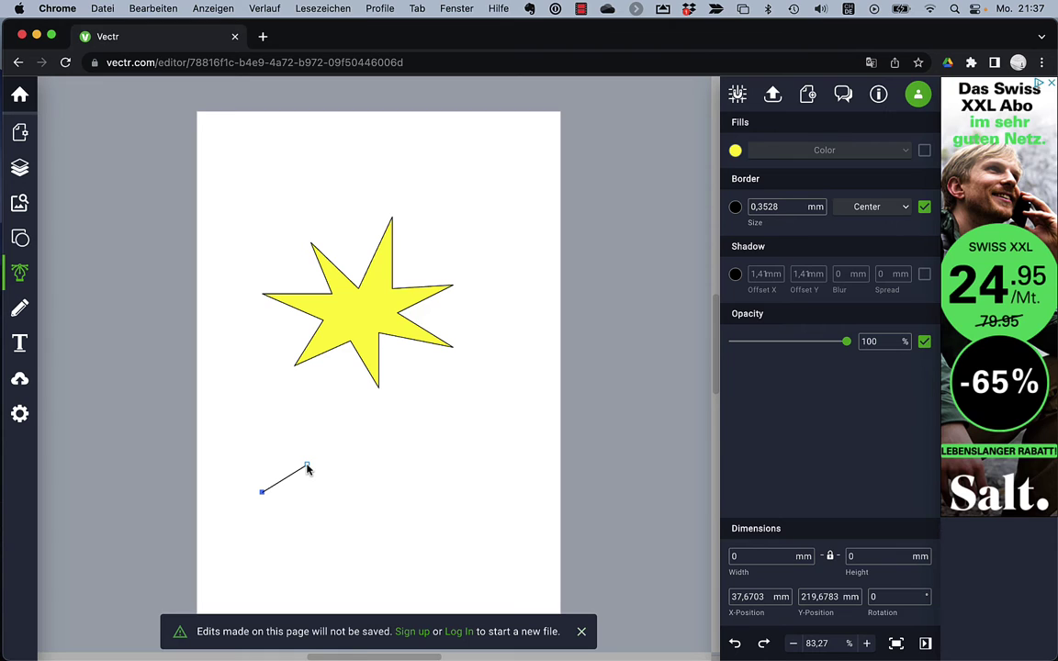
pyautogui.moveTo(307, 467); pyautogui.dragTo(336, 470)
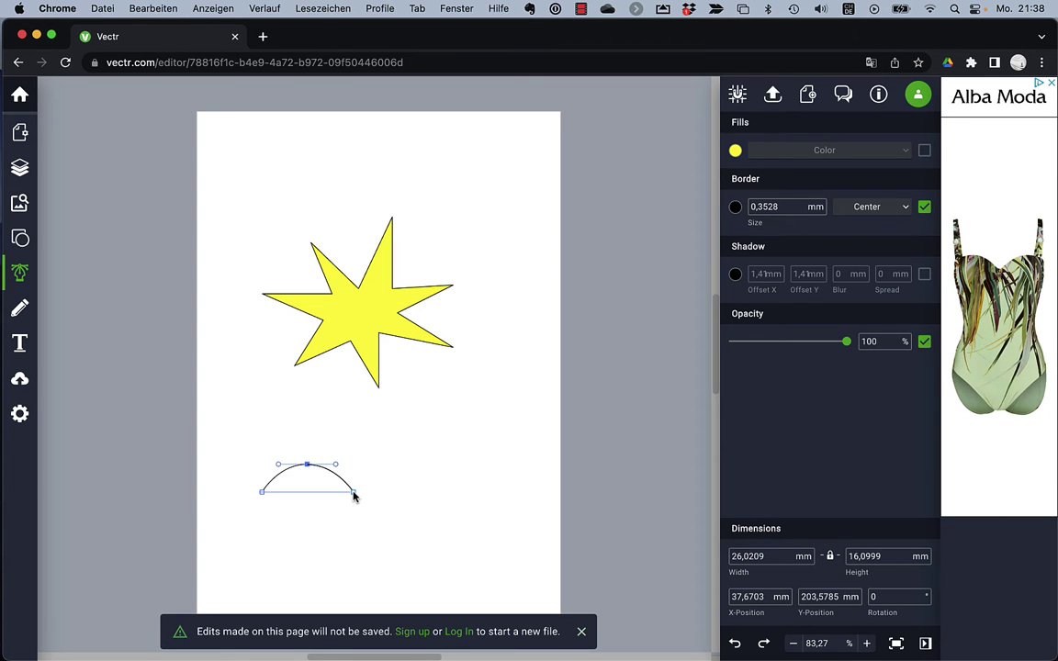
pyautogui.moveTo(354, 495); pyautogui.dragTo(464, 498)
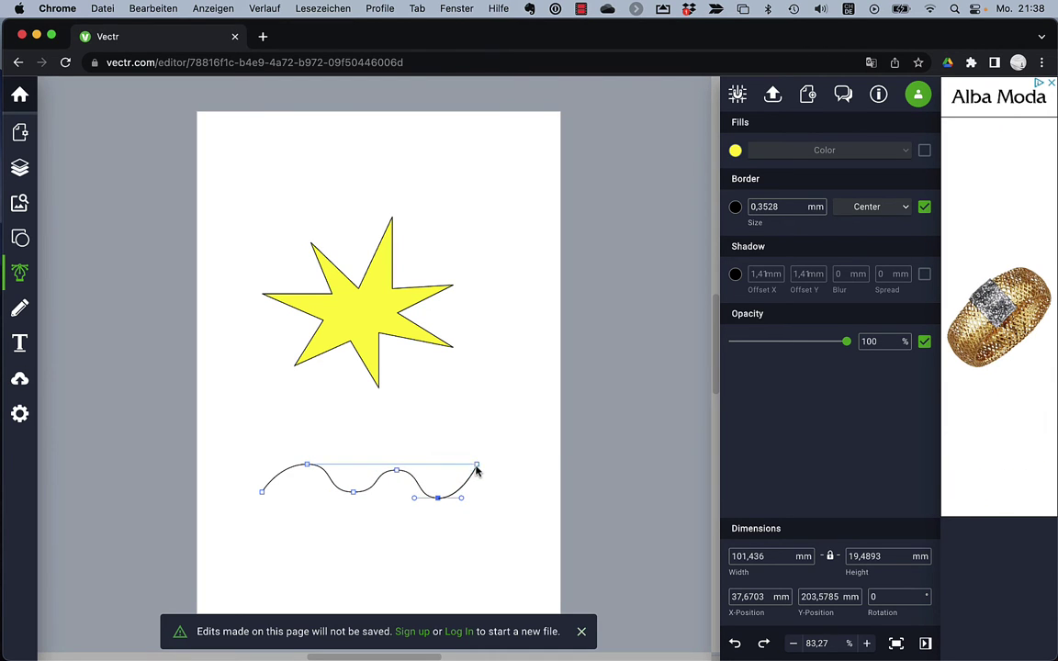
pyautogui.moveTo(487, 448); pyautogui.dragTo(506, 451)
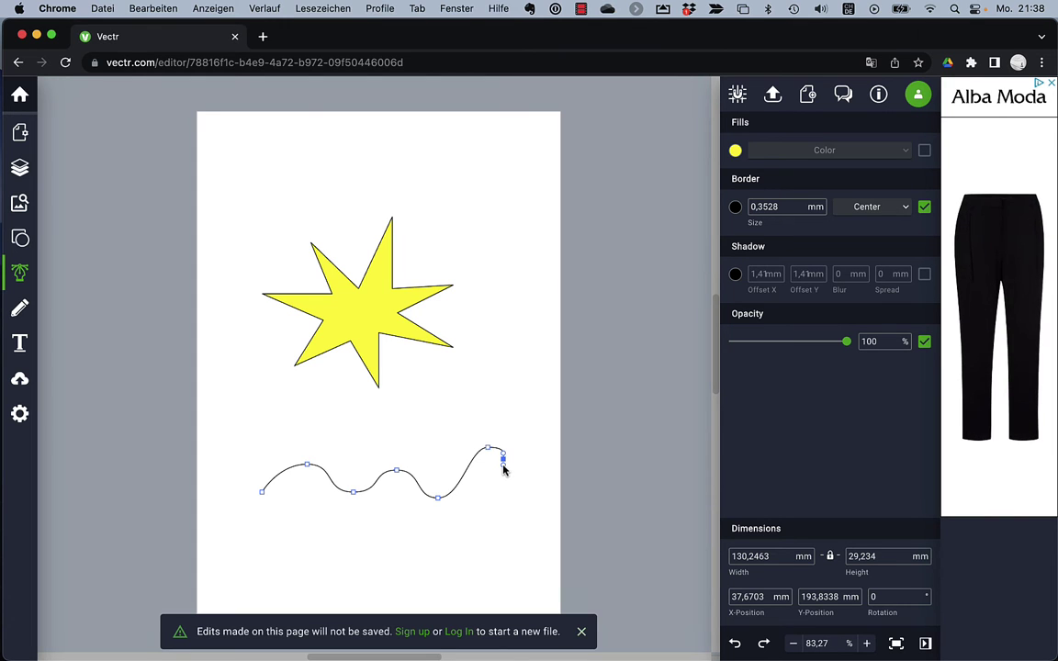
pyautogui.moveTo(504, 469); pyautogui.dragTo(336, 514)
pyautogui.moveTo(307, 478); pyautogui.dragTo(289, 487)
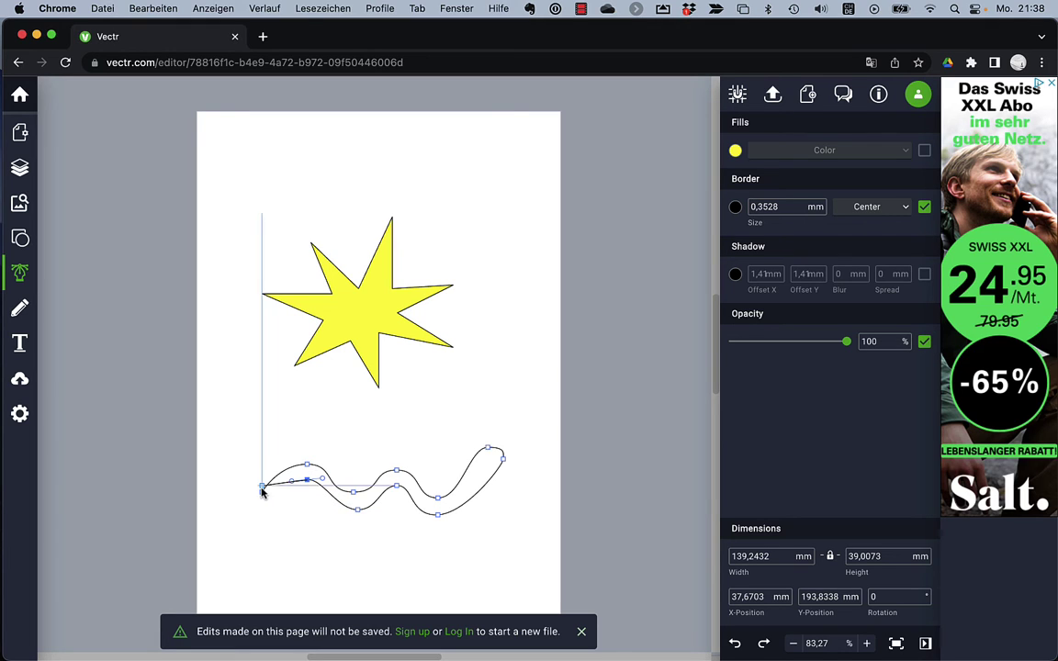
pyautogui.click(262, 494)
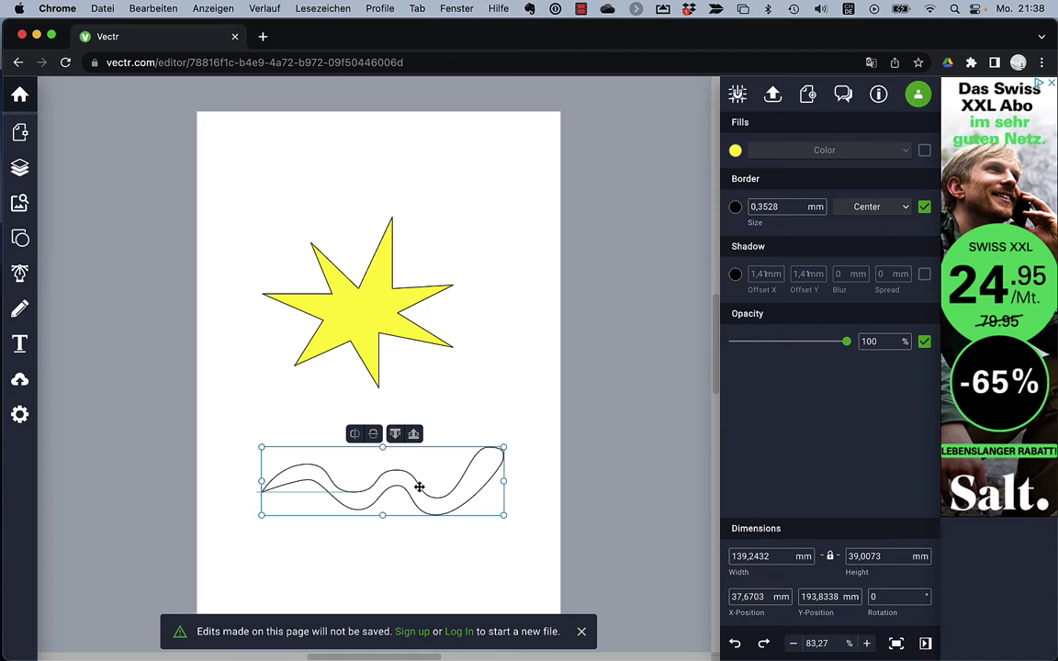
# - Reshape the ribbon's right end by repositioning its anchor points into a narrow tip, widening the ribbon to about 148 mm
pyautogui.doubleClick(496, 474)
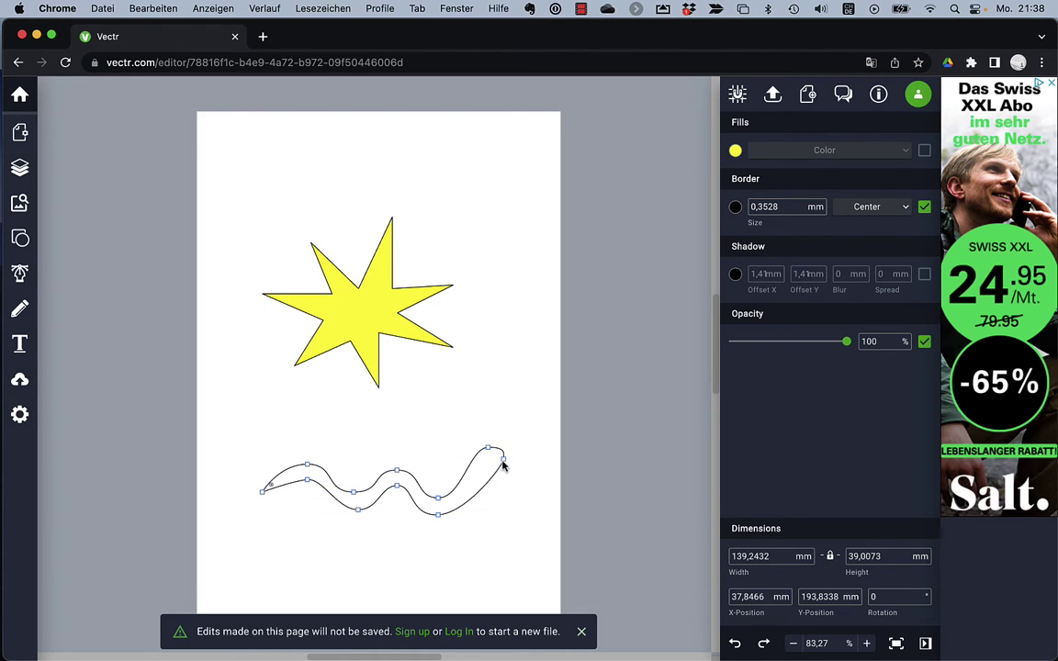
pyautogui.moveTo(503, 460)
pyautogui.mouseDown()
pyautogui.moveTo(503, 474)
pyautogui.moveTo(492, 453)
pyautogui.mouseUp()
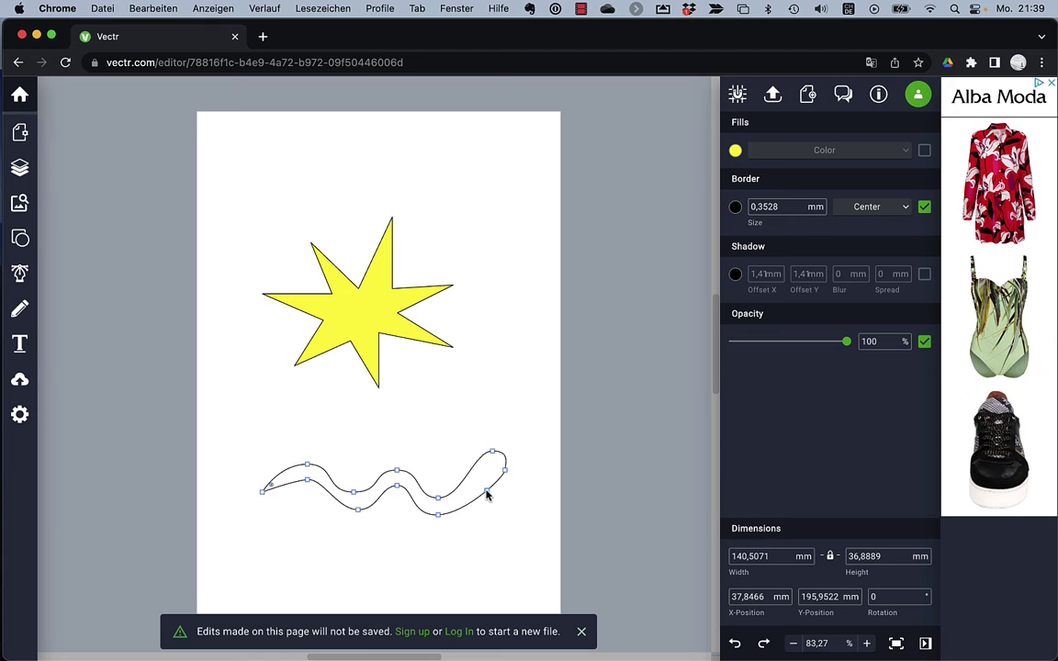
pyautogui.click(487, 494)
pyautogui.moveTo(487, 493); pyautogui.dragTo(511, 464)
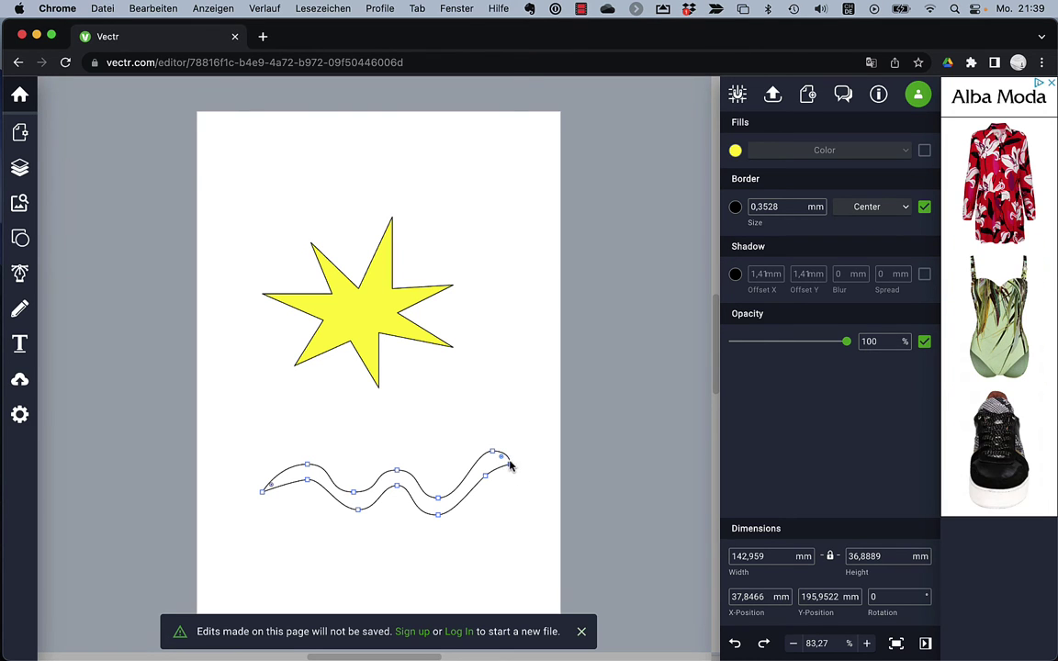
pyautogui.press('Escape')
pyautogui.press('Escape')
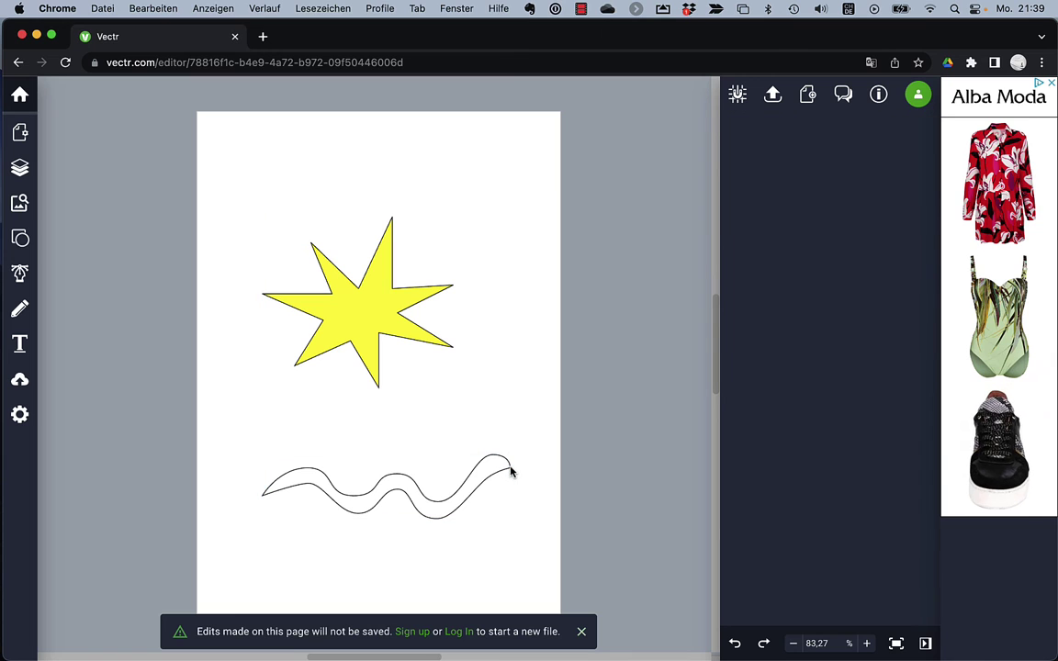
pyautogui.doubleClick(508, 469)
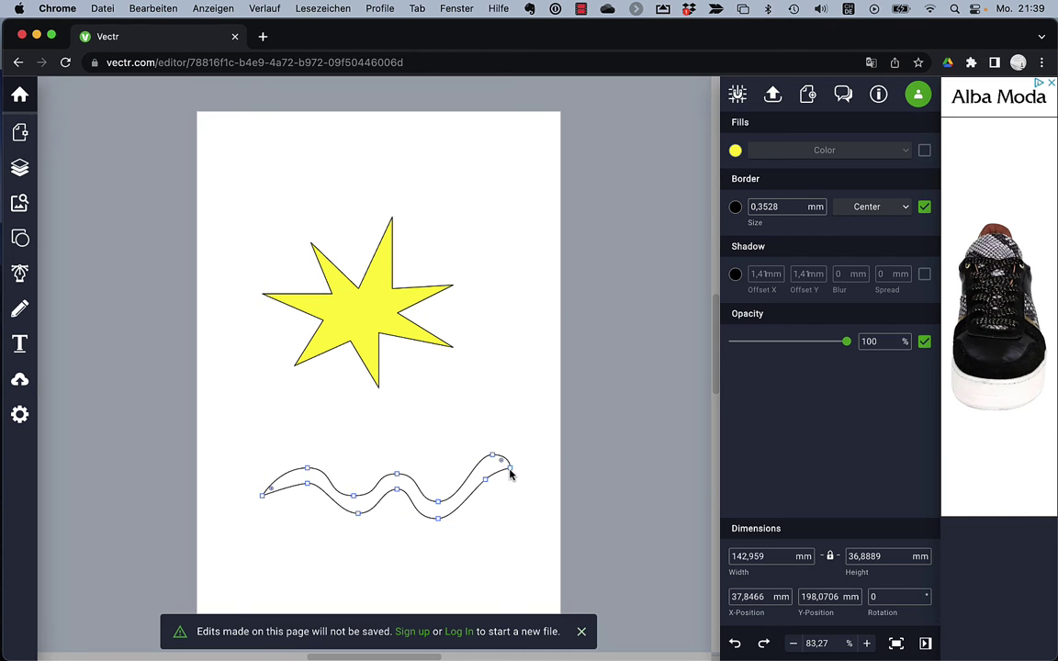
pyautogui.moveTo(511, 485); pyautogui.dragTo(519, 467)
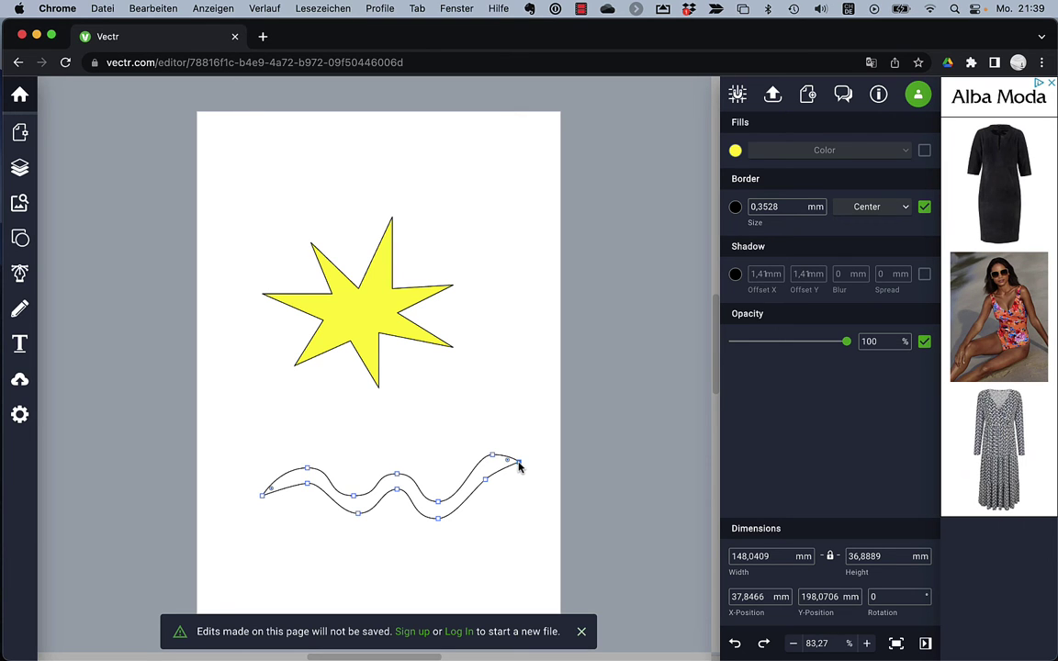
# - Move the wavy ribbon to the page's upper edge and place the star, scaled down to about 82 by 74 mm, just beneath it
pyautogui.moveTo(518, 468); pyautogui.dragTo(496, 161)
pyautogui.click(467, 499)
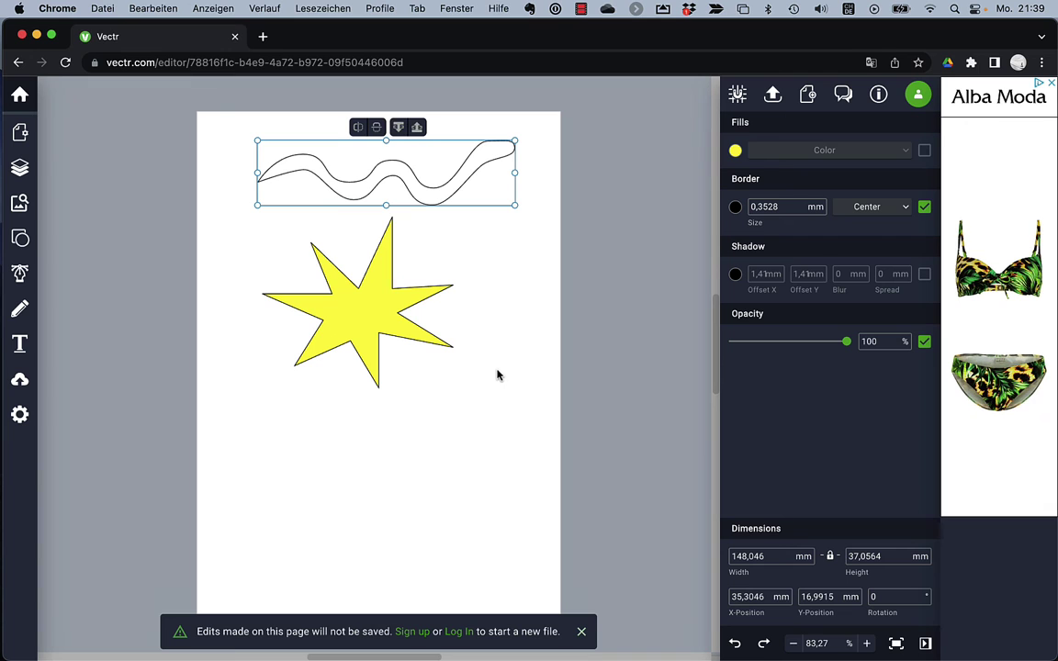
pyautogui.click(373, 338)
pyautogui.moveTo(454, 387); pyautogui.dragTo(422, 332)
pyautogui.moveTo(338, 326); pyautogui.dragTo(373, 303)
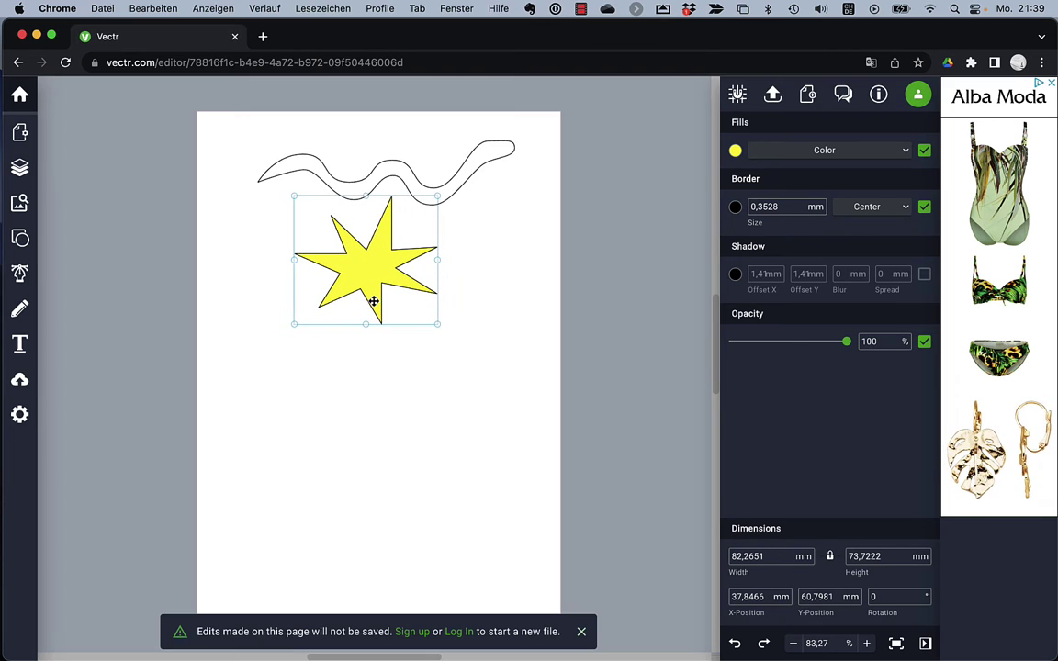
pyautogui.click(480, 416)
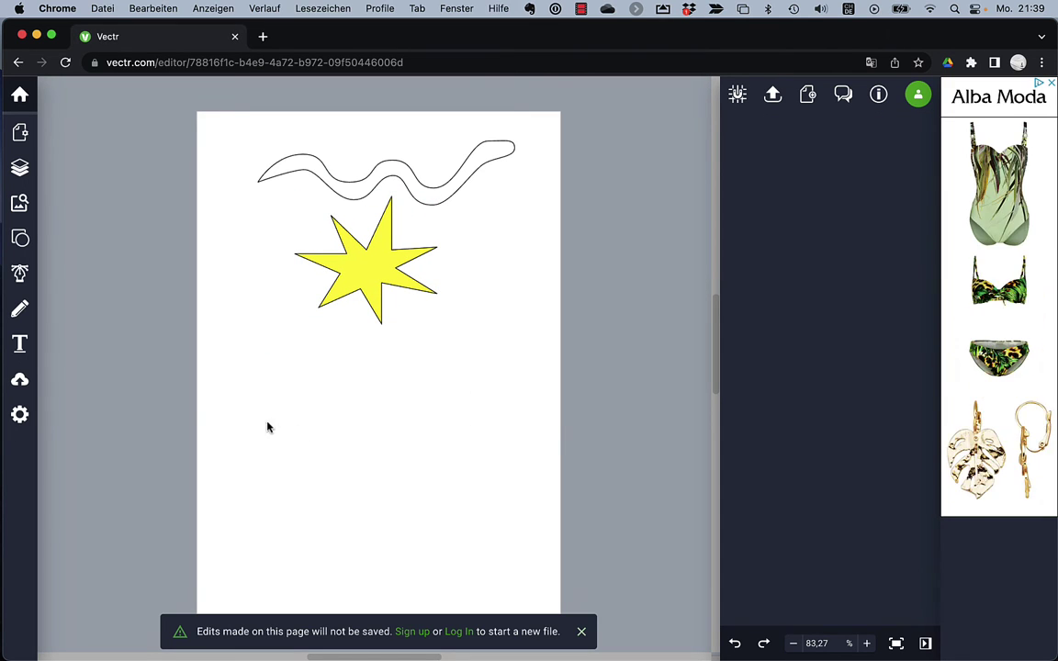
# - Import the image Formen.png from the Vectr folder on the desktop (Schreibtisch)
pyautogui.click(20, 380)
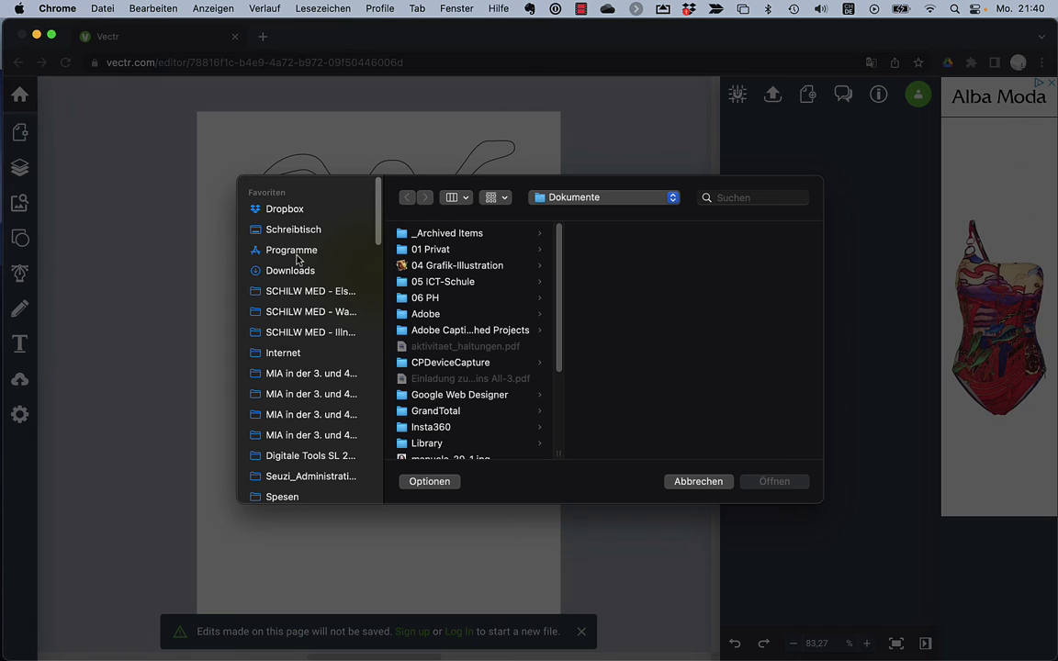
pyautogui.click(295, 232)
pyautogui.scroll(-10, 431, 395)
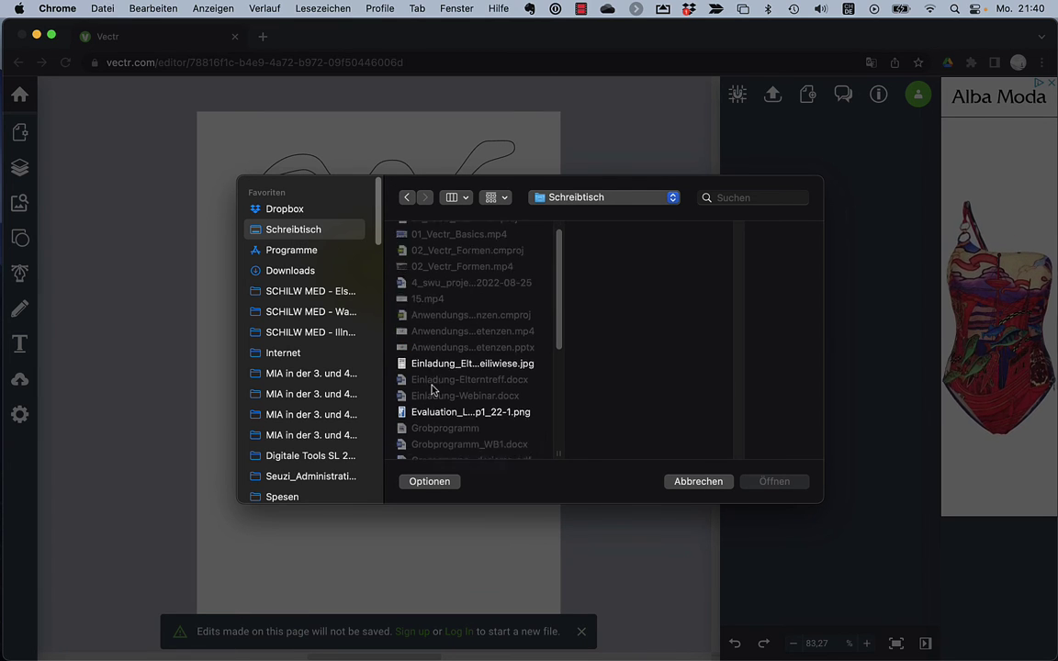
pyautogui.click(427, 429)
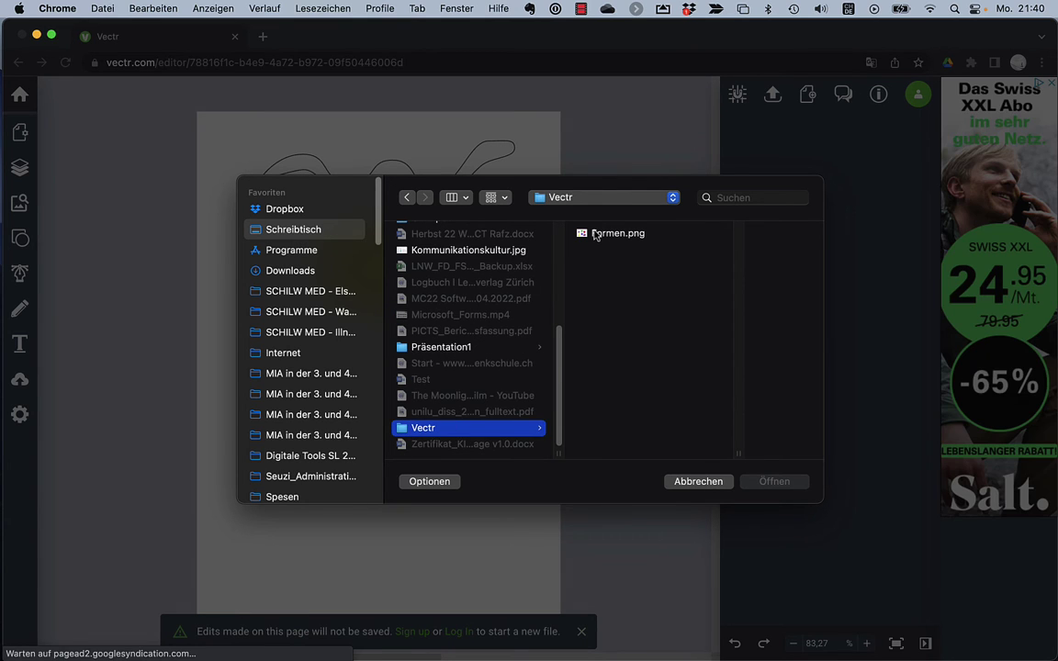
pyautogui.click(595, 235)
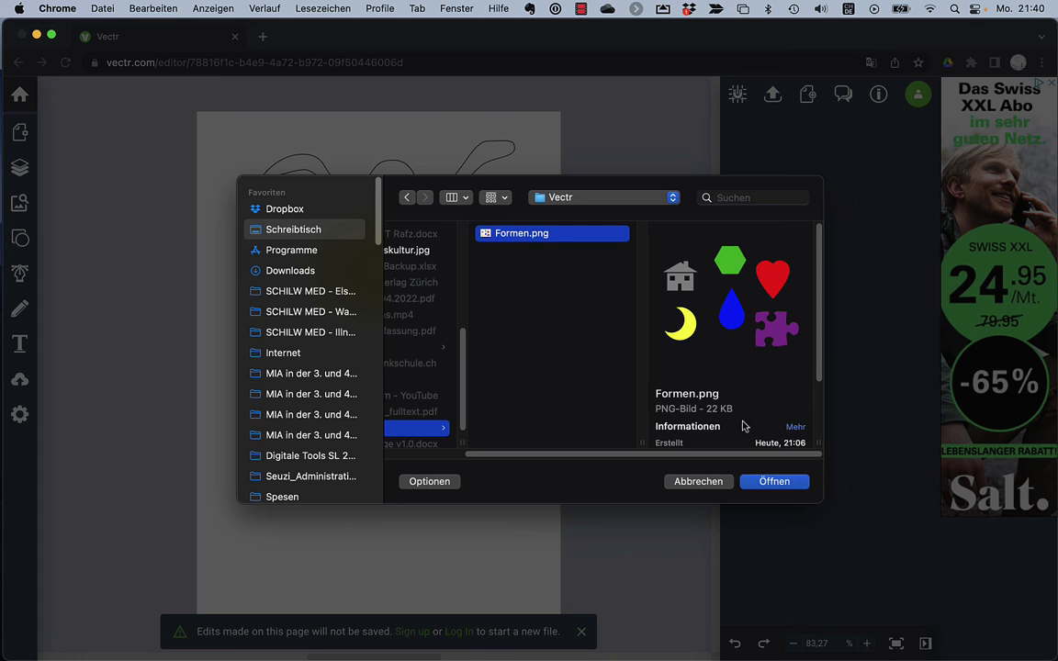
pyautogui.click(776, 482)
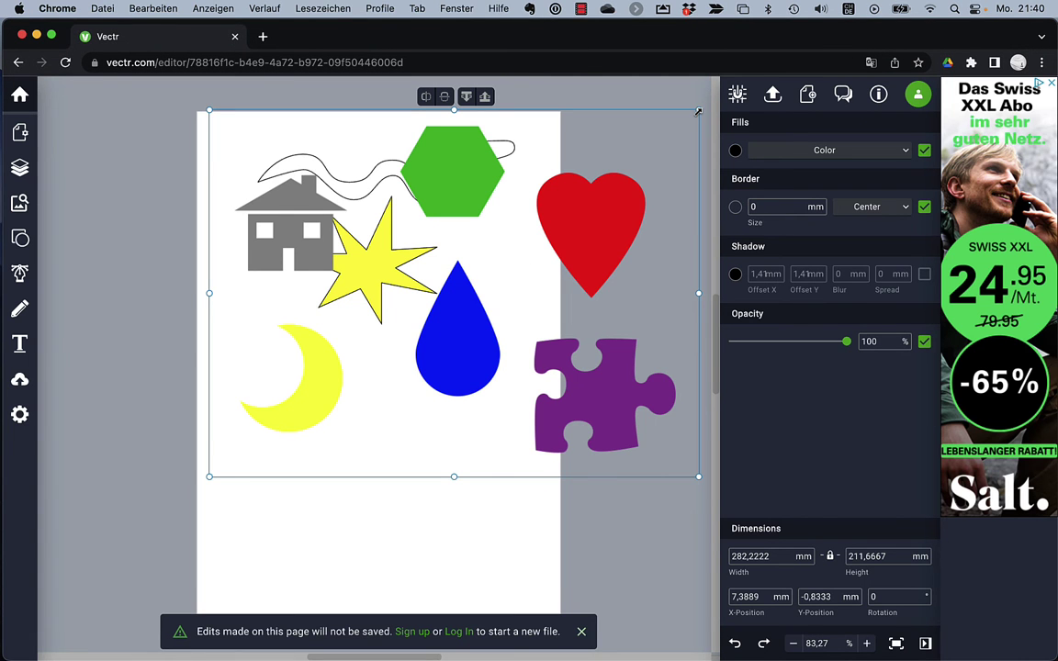
# - Scale the imported image to about 210 by 157 mm, fitting the page width, and place it below the star
pyautogui.moveTo(698, 111); pyautogui.dragTo(579, 227)
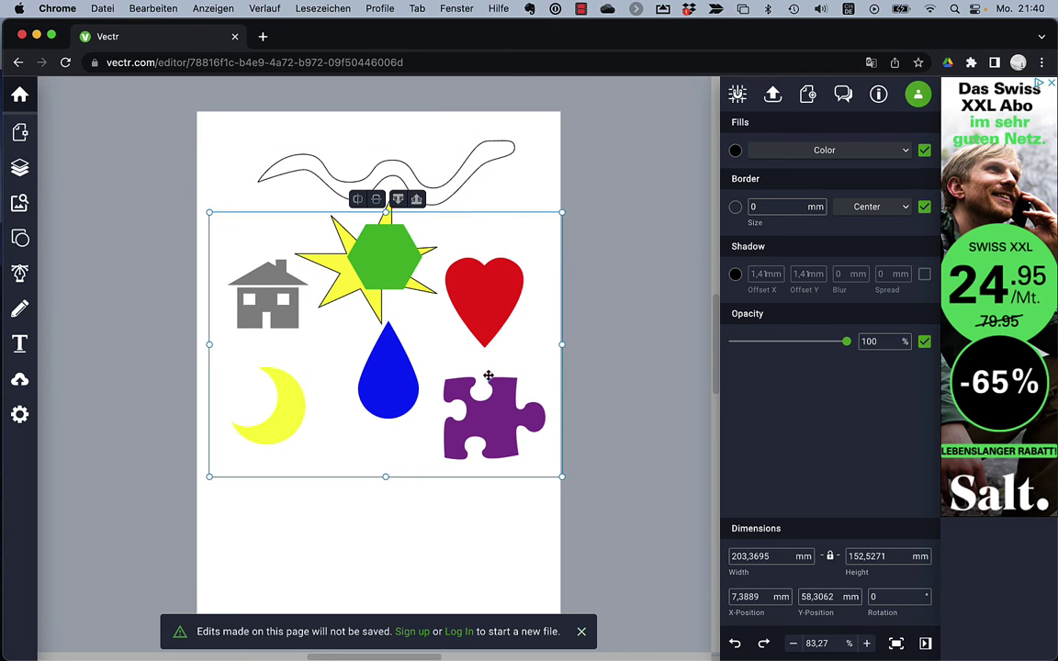
pyautogui.moveTo(489, 377); pyautogui.dragTo(477, 531)
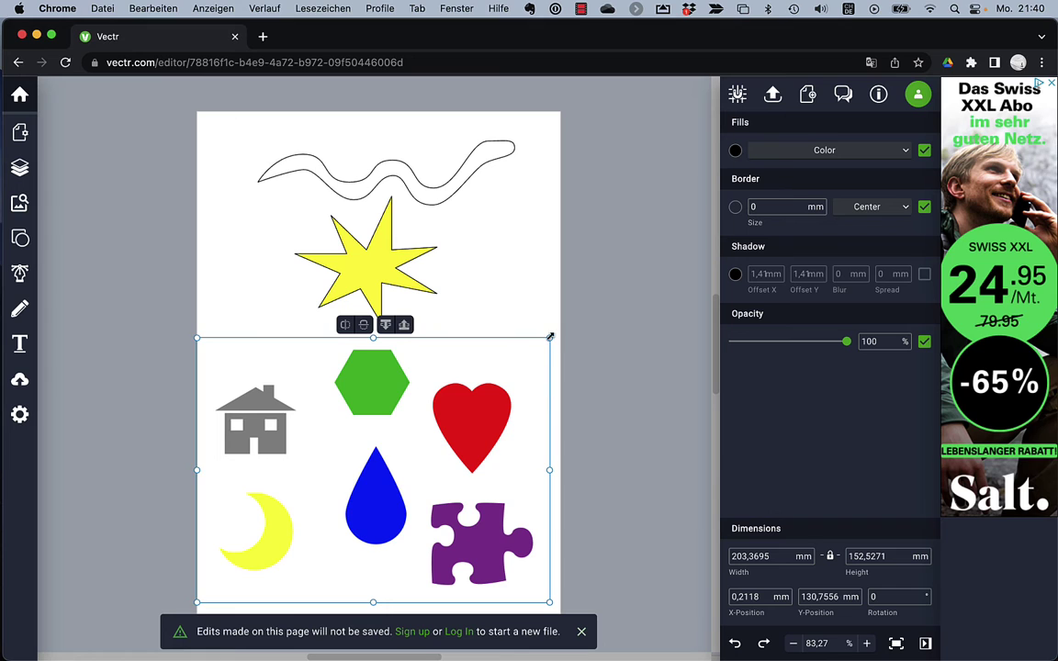
pyautogui.moveTo(549, 337); pyautogui.dragTo(560, 329)
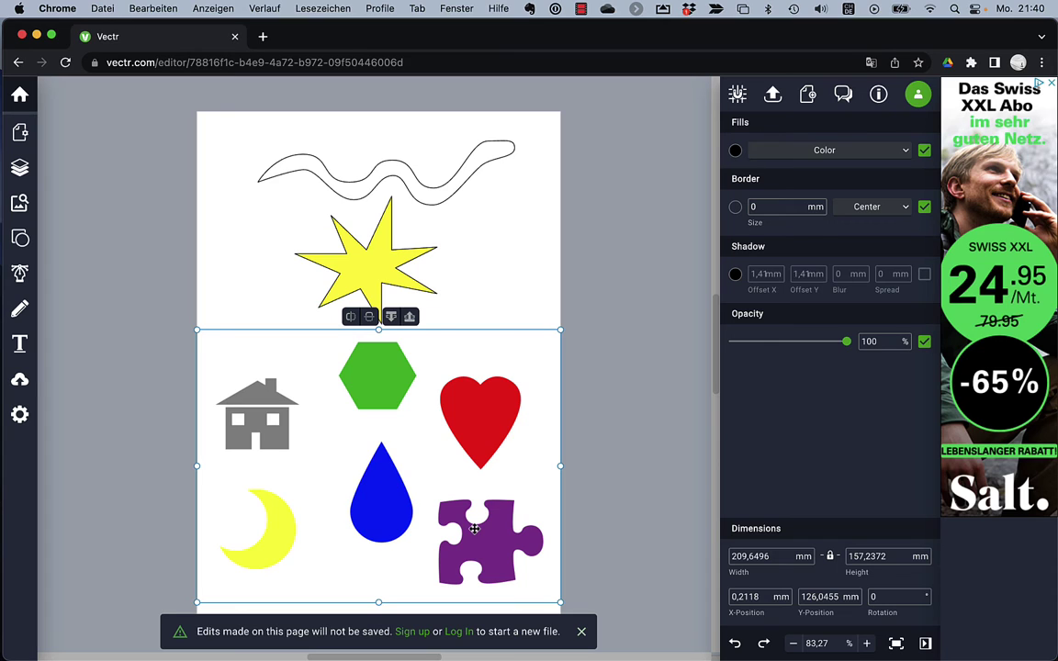
# - Trace the puzzle piece's upper edge with the Pen tool, from its upper-left corner around the notch to the upper-right corner
pyautogui.click(866, 644)
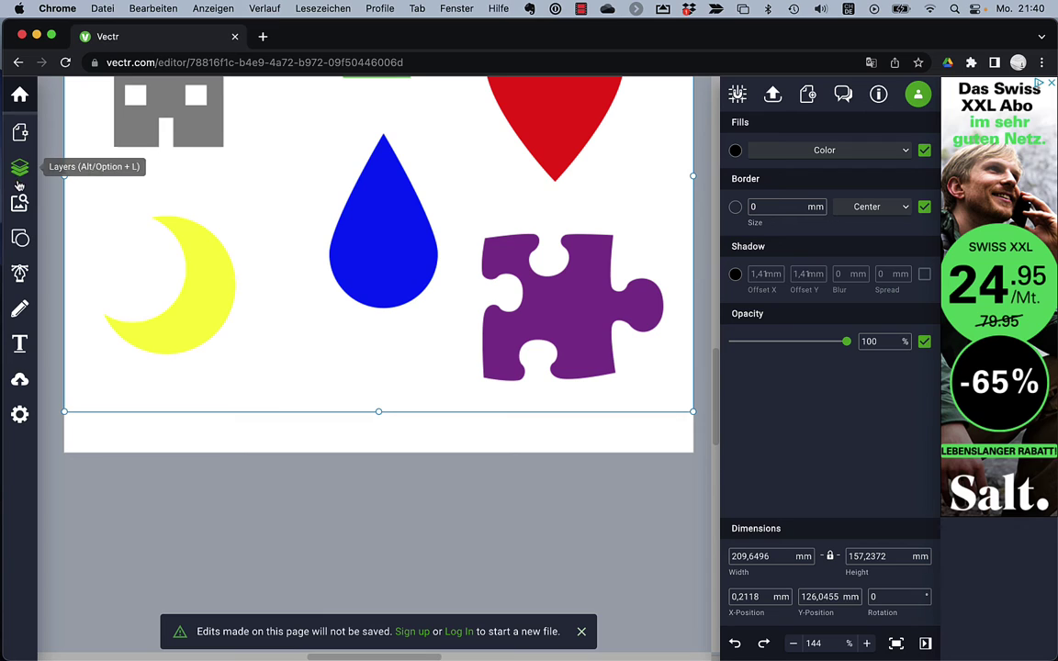
pyautogui.click(20, 273)
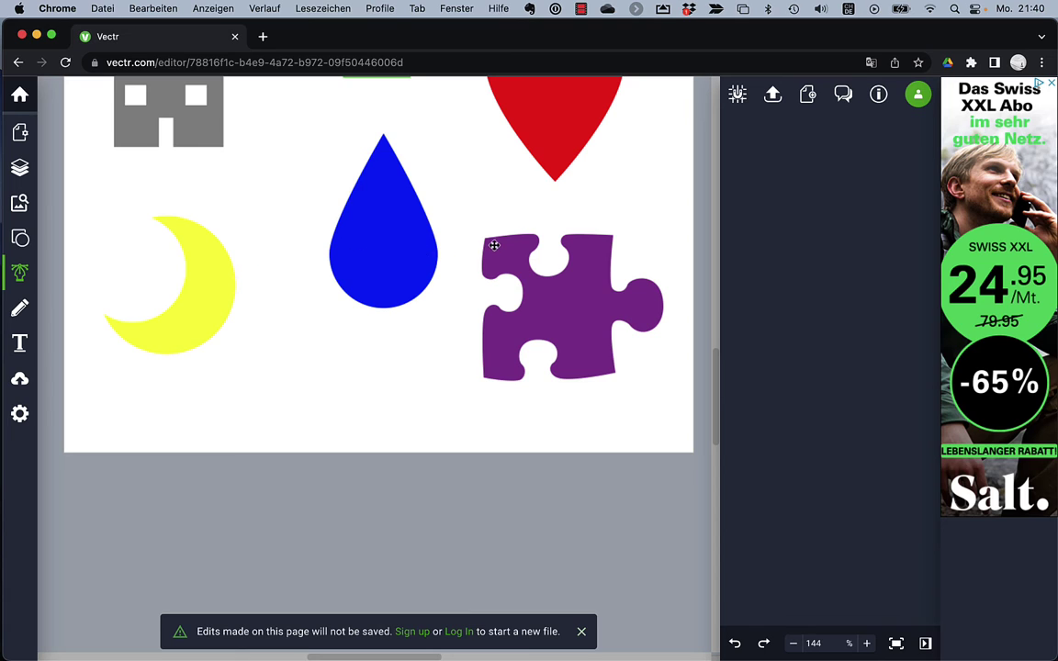
pyautogui.click(486, 241)
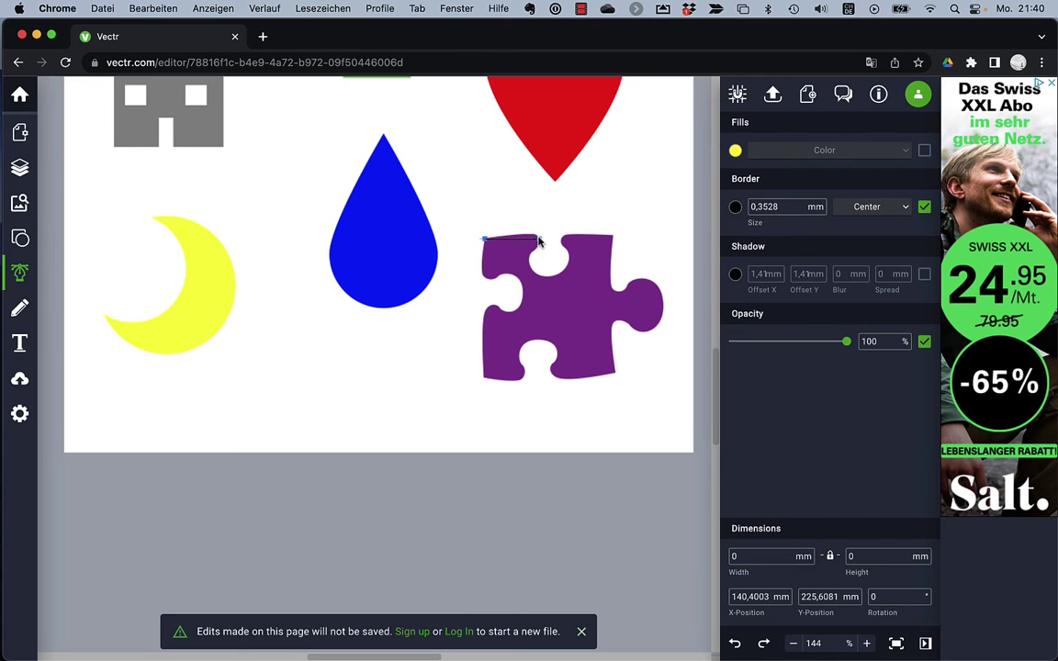
pyautogui.click(539, 239)
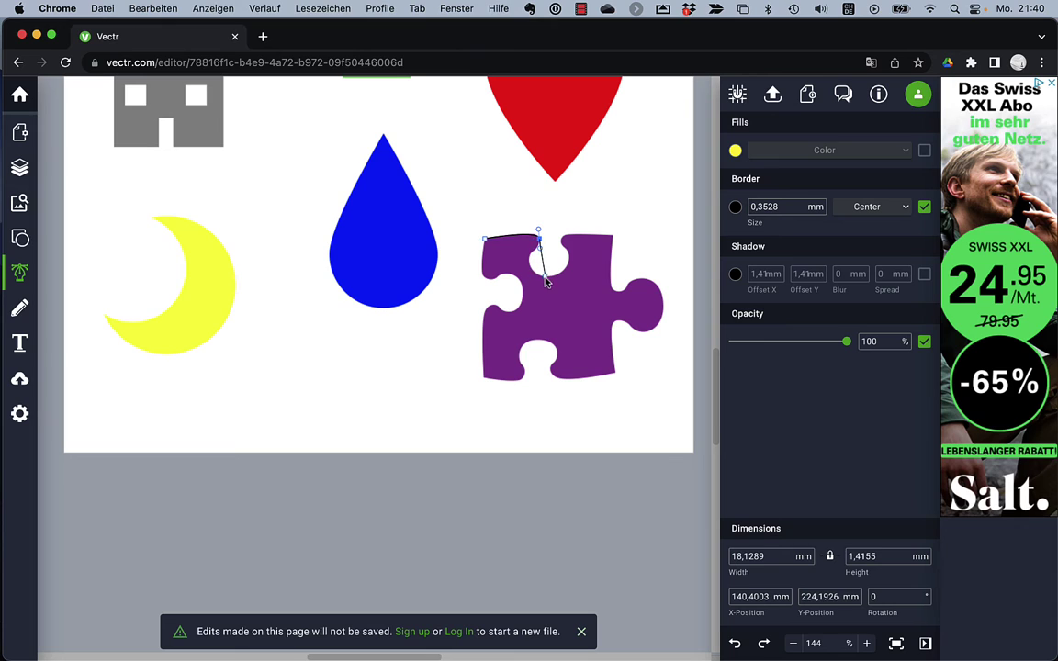
pyautogui.moveTo(553, 282); pyautogui.dragTo(581, 281)
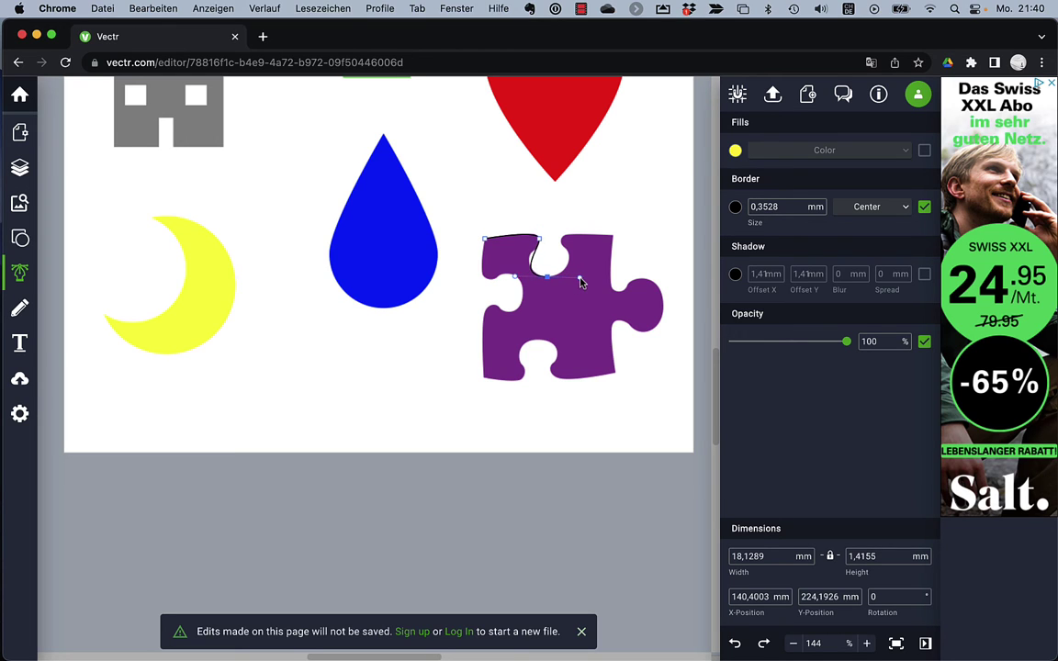
pyautogui.click(559, 233)
pyautogui.click(613, 240)
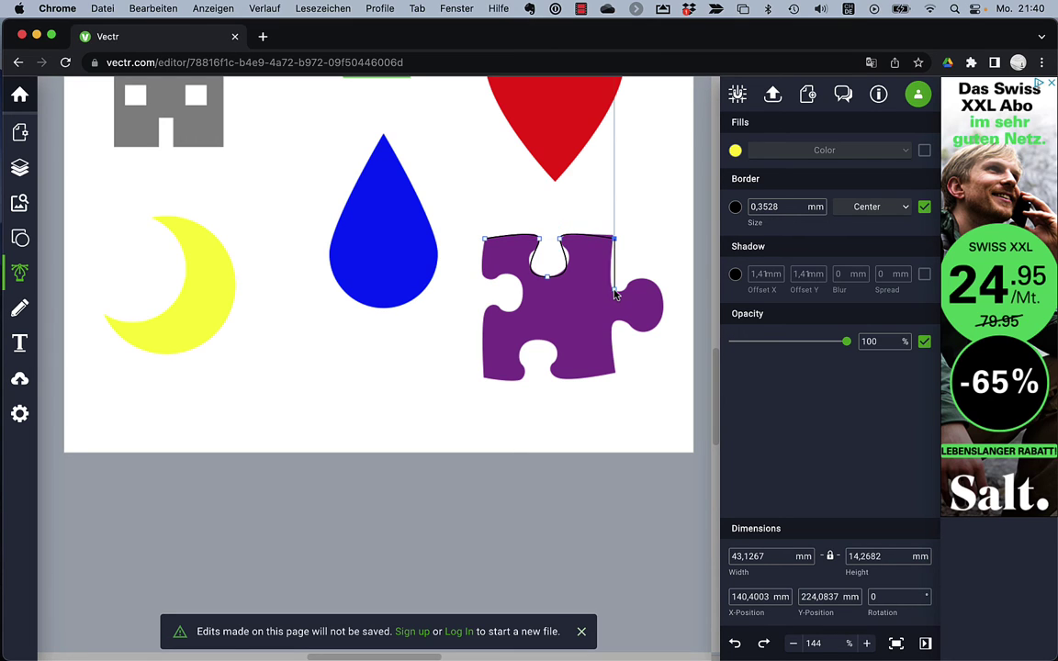
# - Continue the Pen outline around the puzzle piece's knob, lower notch and left notch, and close it at the starting corner
pyautogui.click(615, 291)
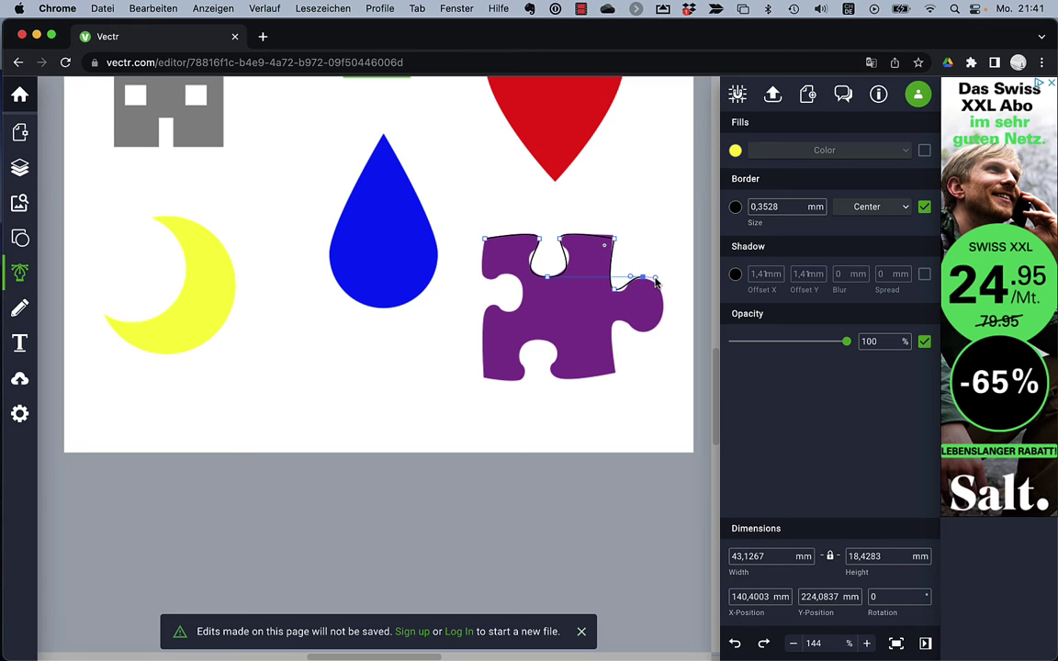
pyautogui.click(643, 277)
pyautogui.click(641, 336)
pyautogui.click(613, 372)
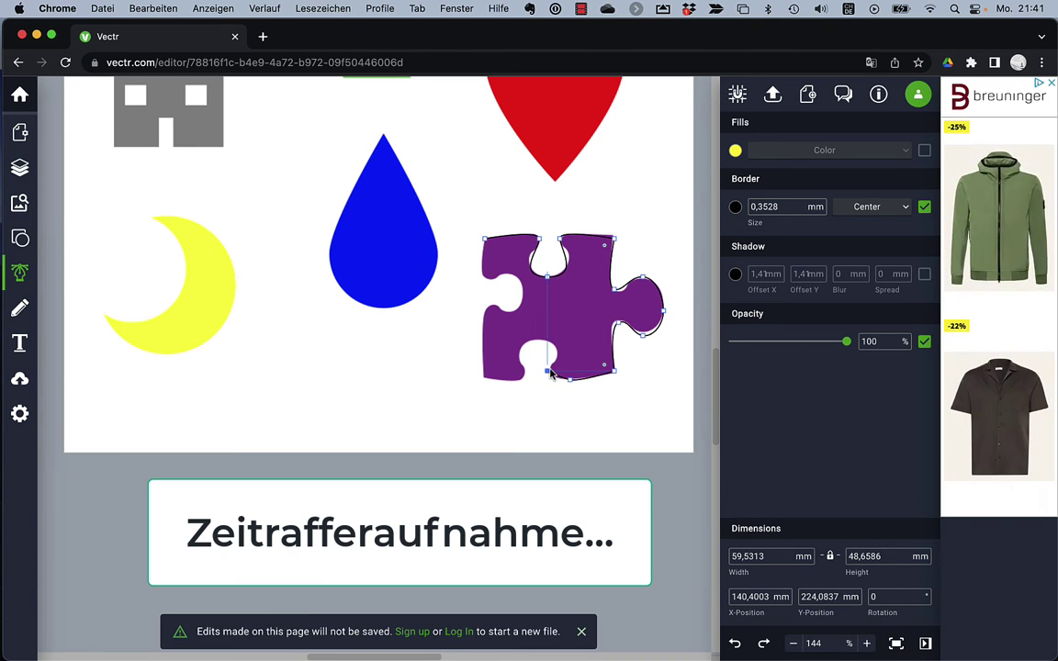
pyautogui.click(487, 381)
pyautogui.click(481, 303)
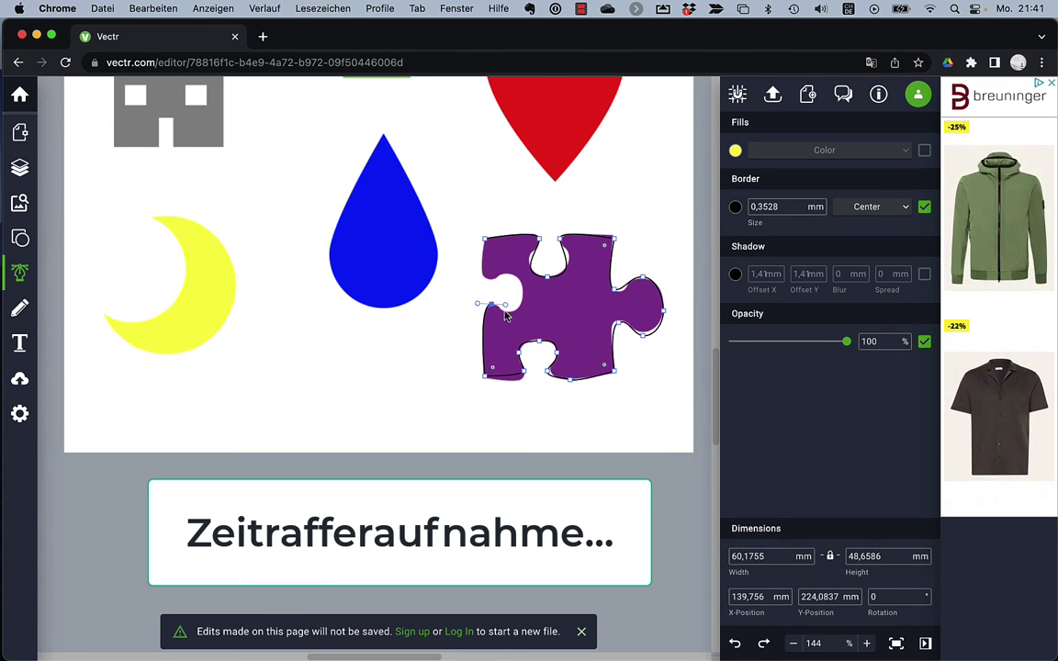
pyautogui.click(481, 239)
# - Refine the puzzle outline by adding and adjusting anchor points at the upper notch, upper-right corner and edge below the knob
pyautogui.doubleClick(542, 264)
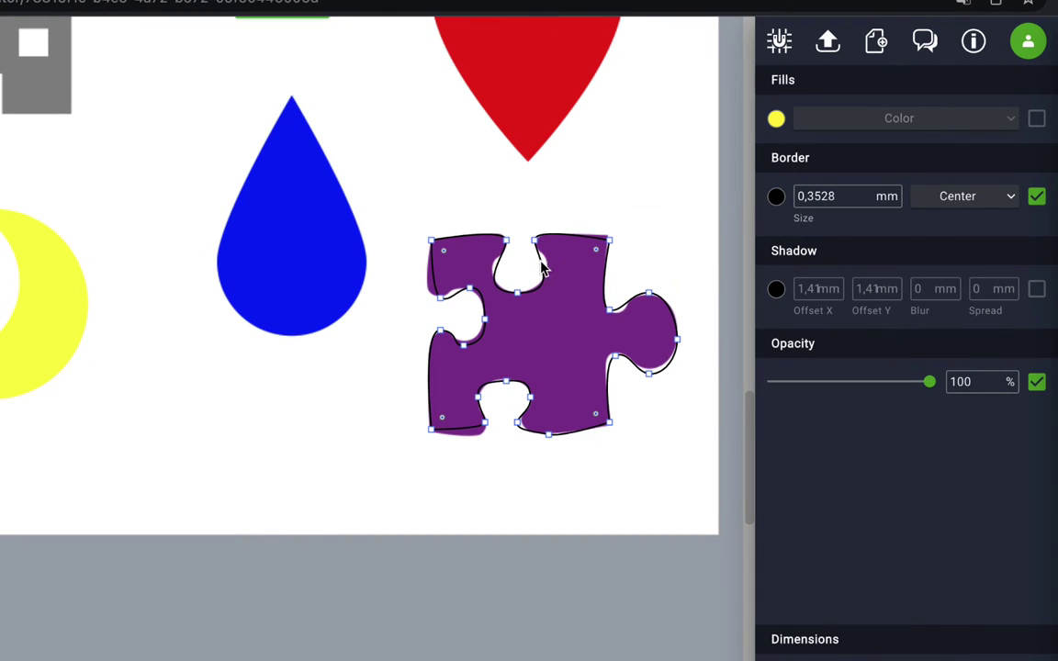
pyautogui.moveTo(542, 263); pyautogui.dragTo(492, 236)
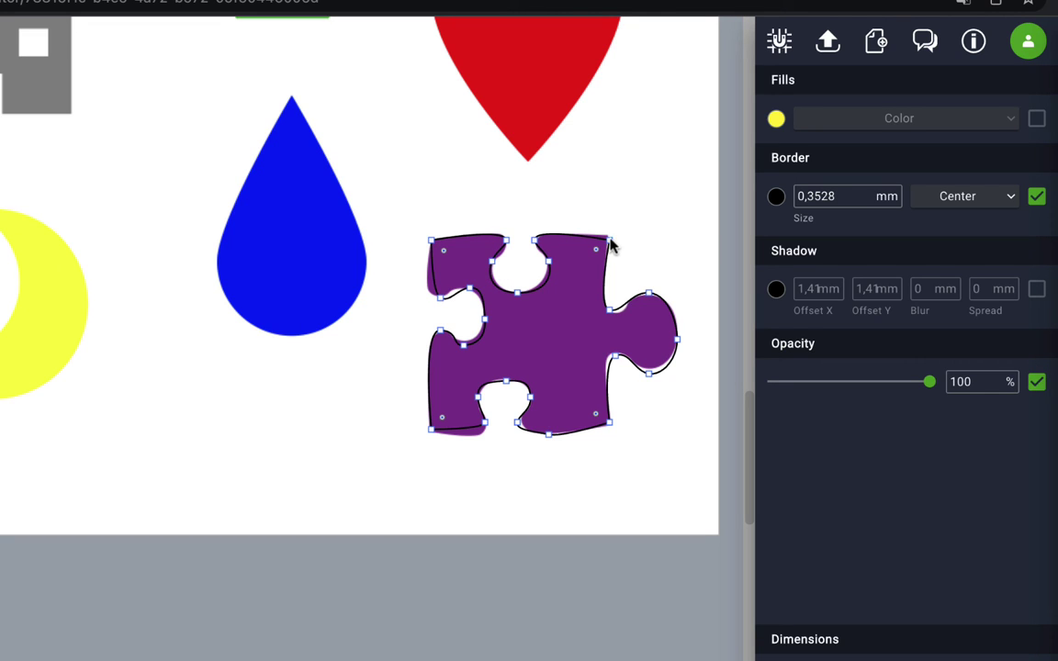
pyautogui.moveTo(609, 240); pyautogui.dragTo(610, 234)
pyautogui.click(609, 355)
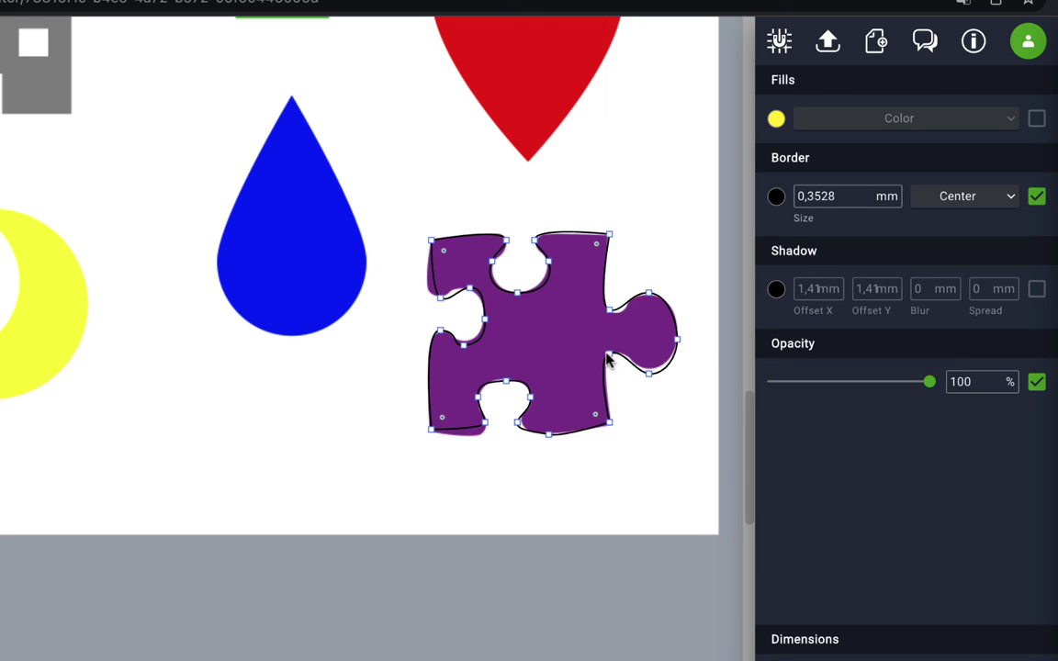
pyautogui.moveTo(594, 365); pyautogui.dragTo(589, 366)
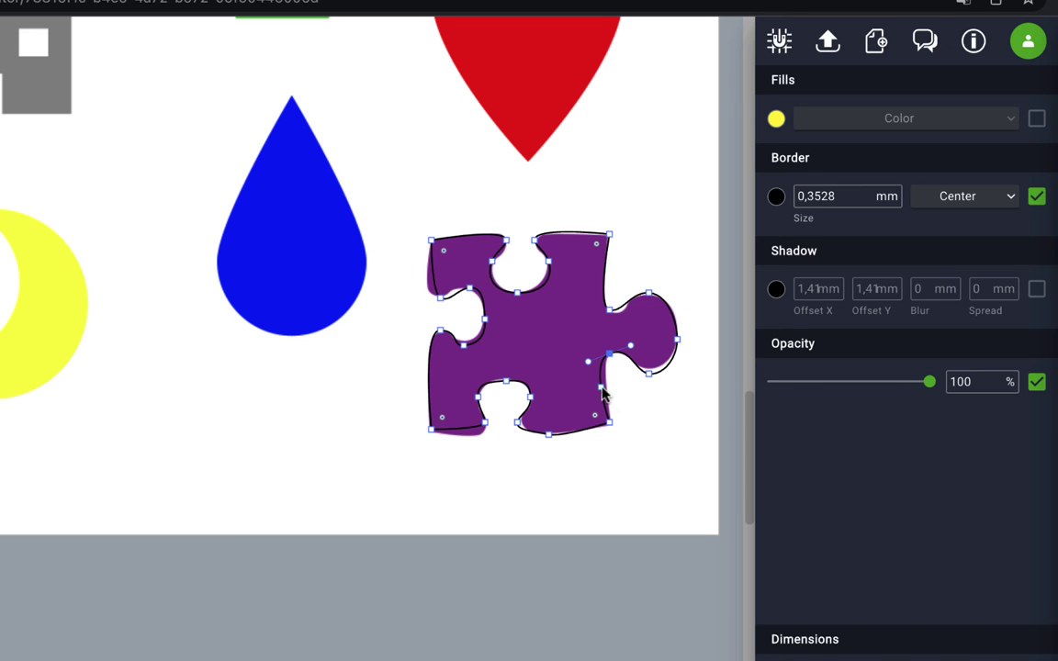
pyautogui.moveTo(604, 392); pyautogui.dragTo(607, 393)
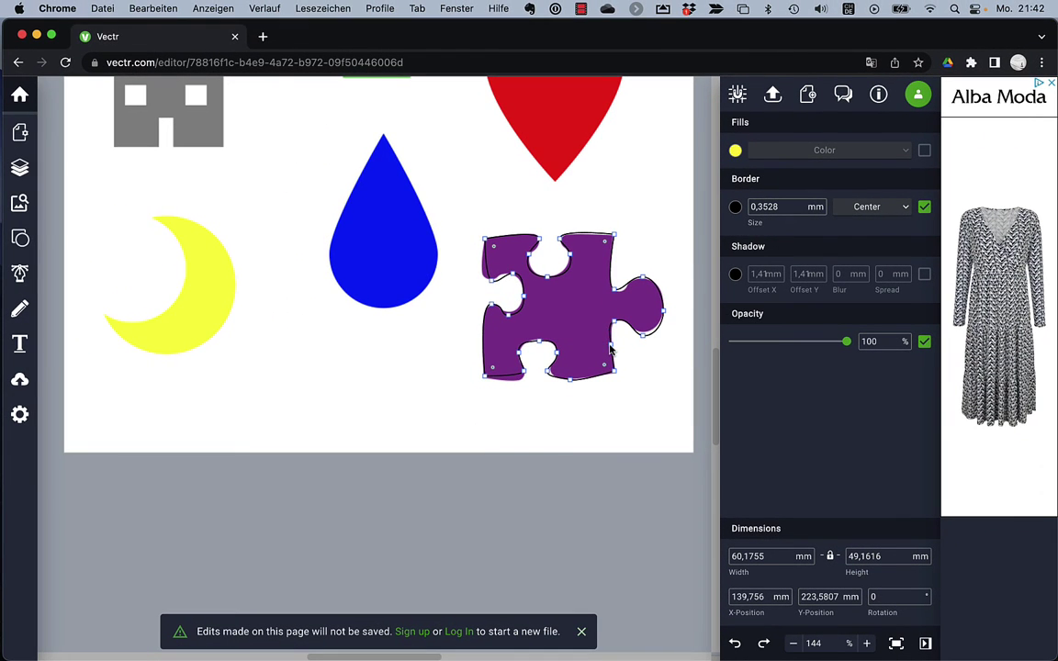
# - Add a yellow circle about 24.5 mm in diameter between the moon and the blue drop
pyautogui.scroll(10, 349, 297)
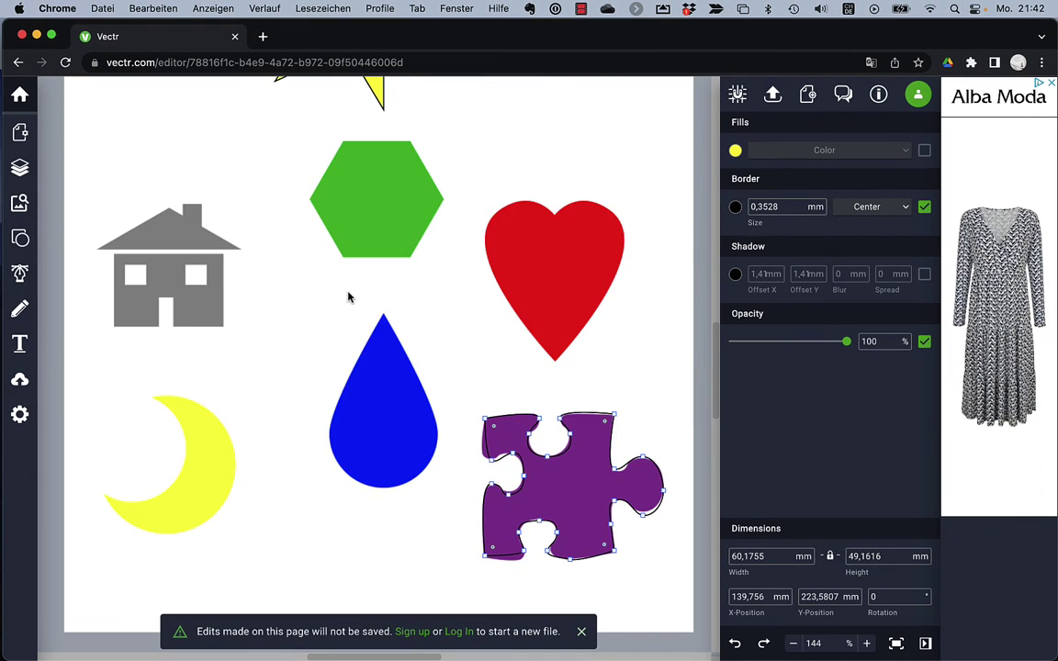
pyautogui.scroll(-10, 349, 296)
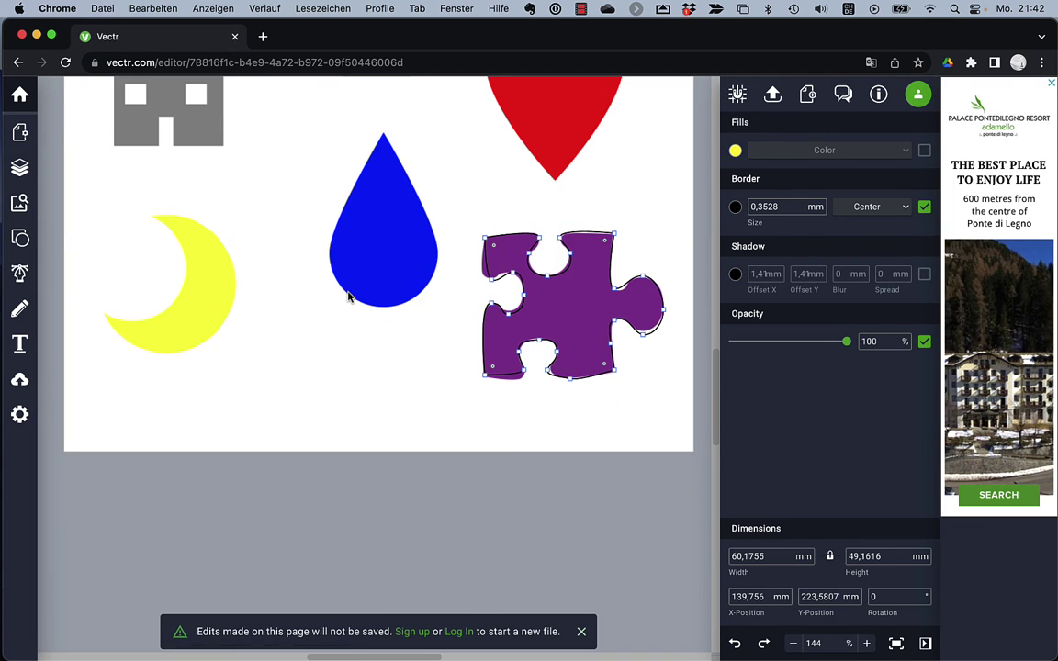
pyautogui.scroll(8, 349, 296)
pyautogui.scroll(-3, 351, 293)
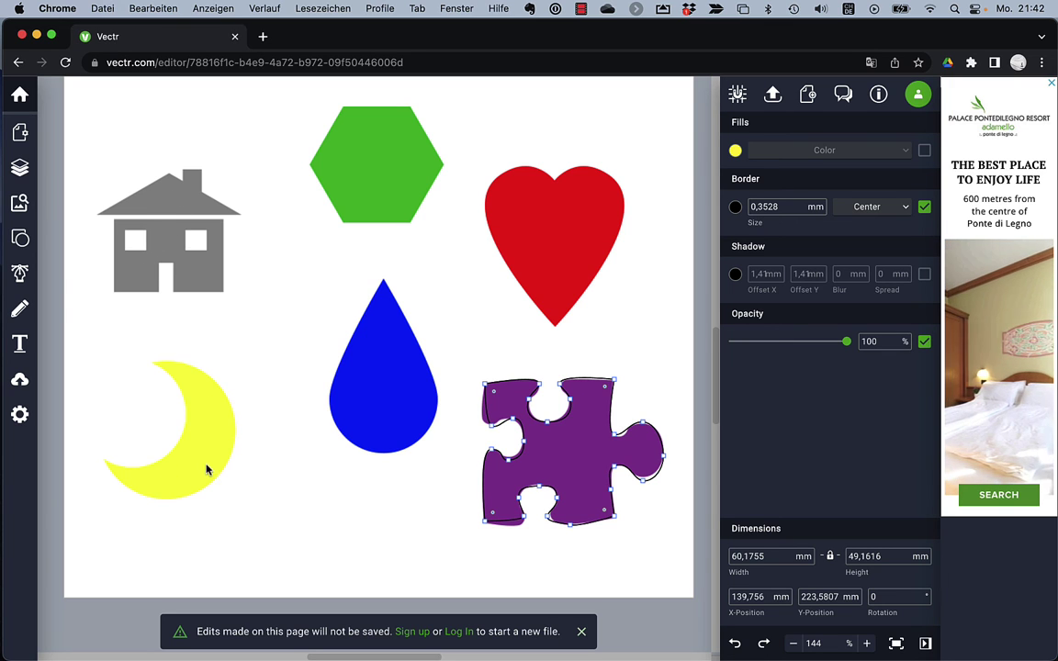
pyautogui.click(13, 238)
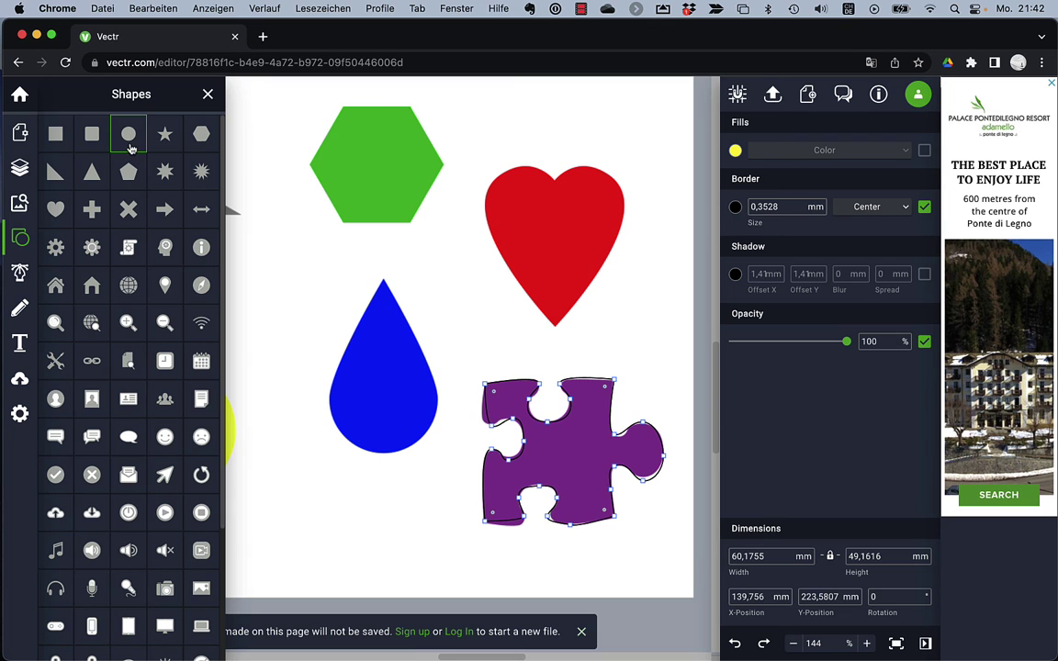
pyautogui.moveTo(131, 145); pyautogui.dragTo(262, 337)
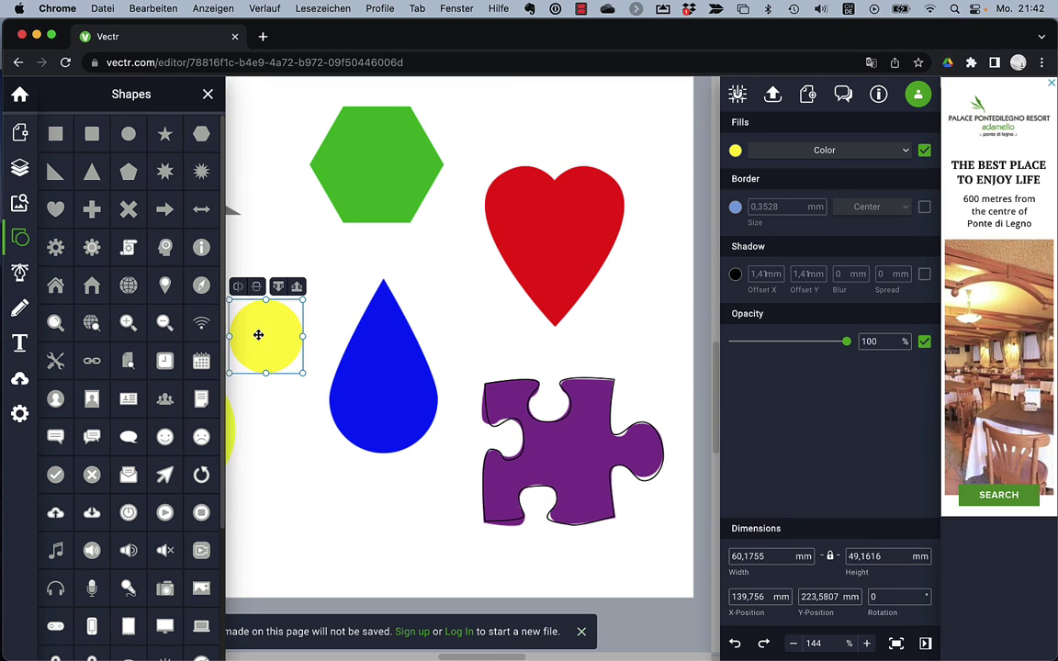
pyautogui.click(266, 430)
pyautogui.click(278, 360)
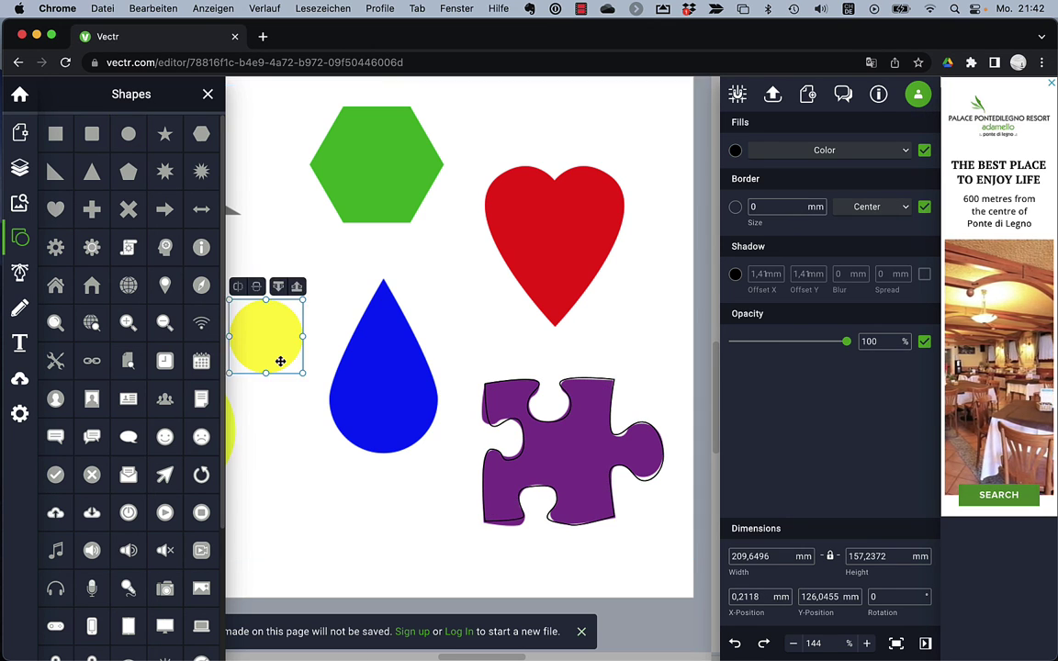
pyautogui.click(208, 94)
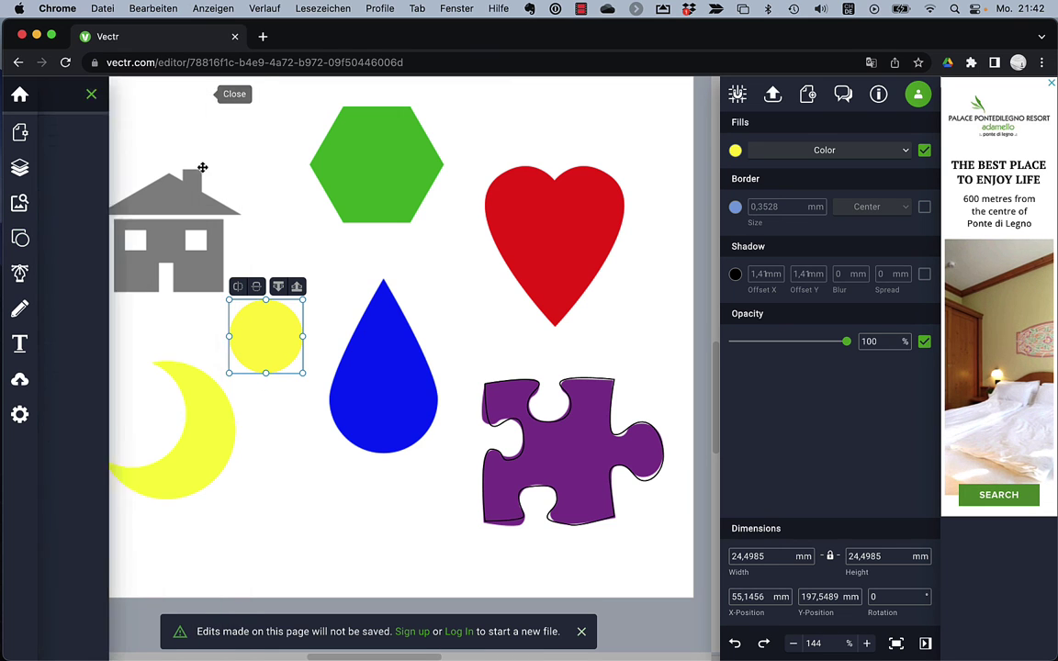
# - Enlarge the circle to about 49.5 mm in diameter and align it over the moon's outer curve
pyautogui.moveTo(227, 375); pyautogui.dragTo(89, 464)
pyautogui.moveTo(207, 434); pyautogui.dragTo(158, 444)
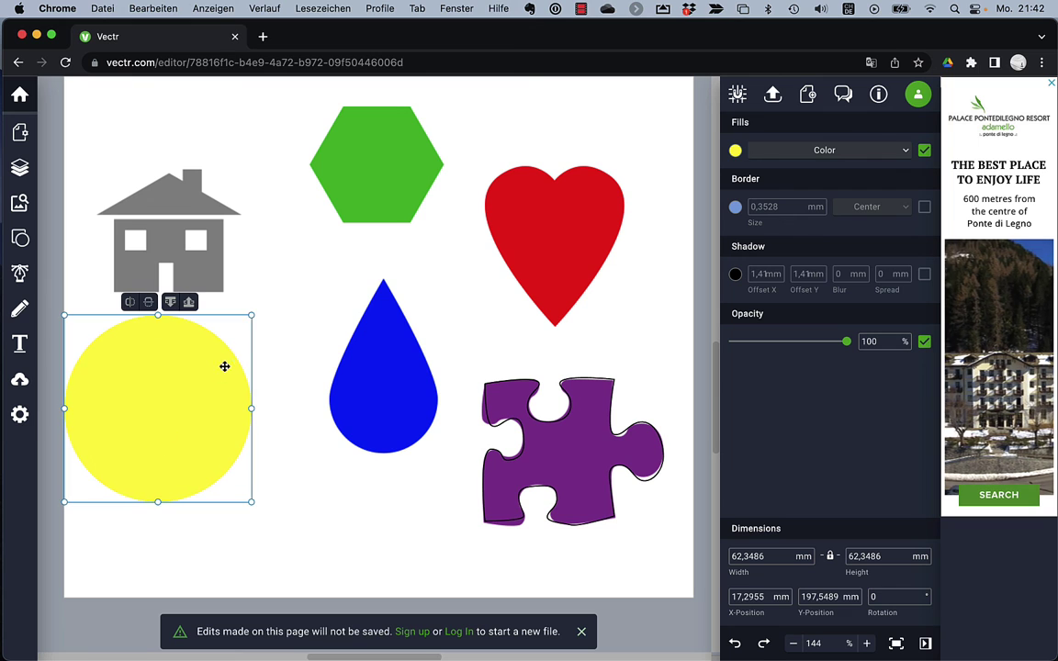
pyautogui.moveTo(246, 305); pyautogui.dragTo(231, 346)
pyautogui.moveTo(204, 401); pyautogui.dragTo(210, 404)
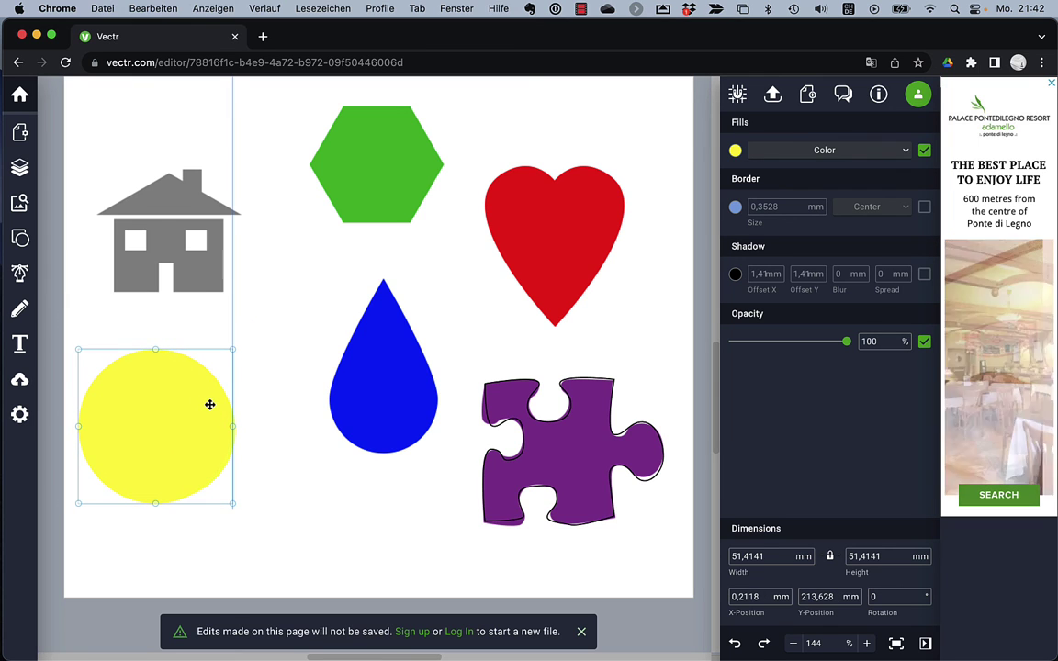
pyautogui.moveTo(82, 356); pyautogui.dragTo(88, 362)
# - Copy the circle covering the moon and paste a duplicate of it
pyautogui.rightClick(168, 414)
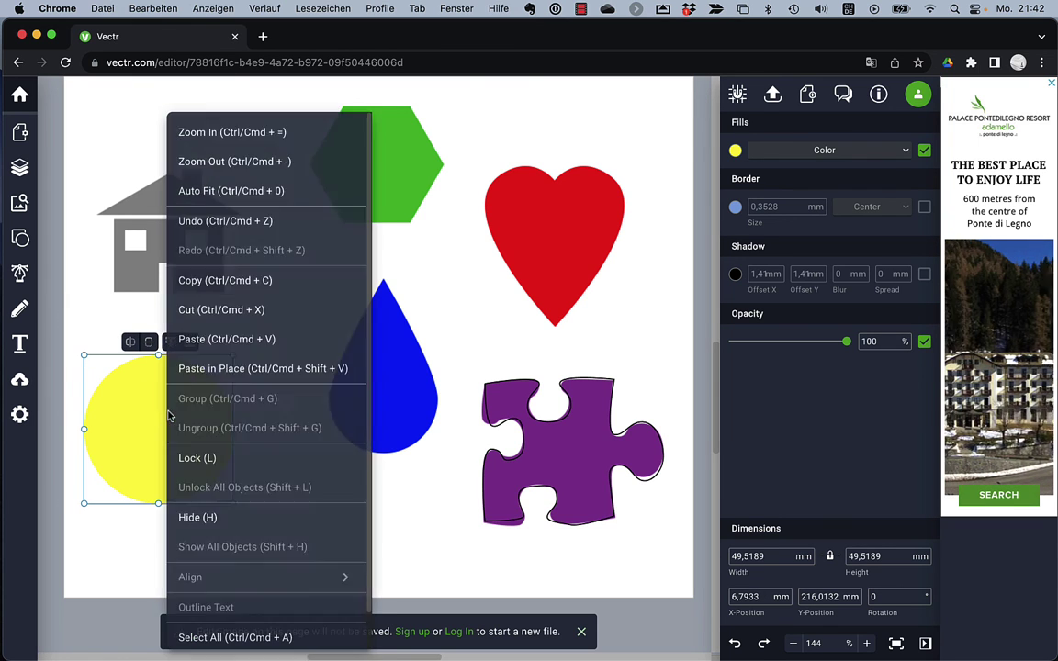
pyautogui.click(236, 287)
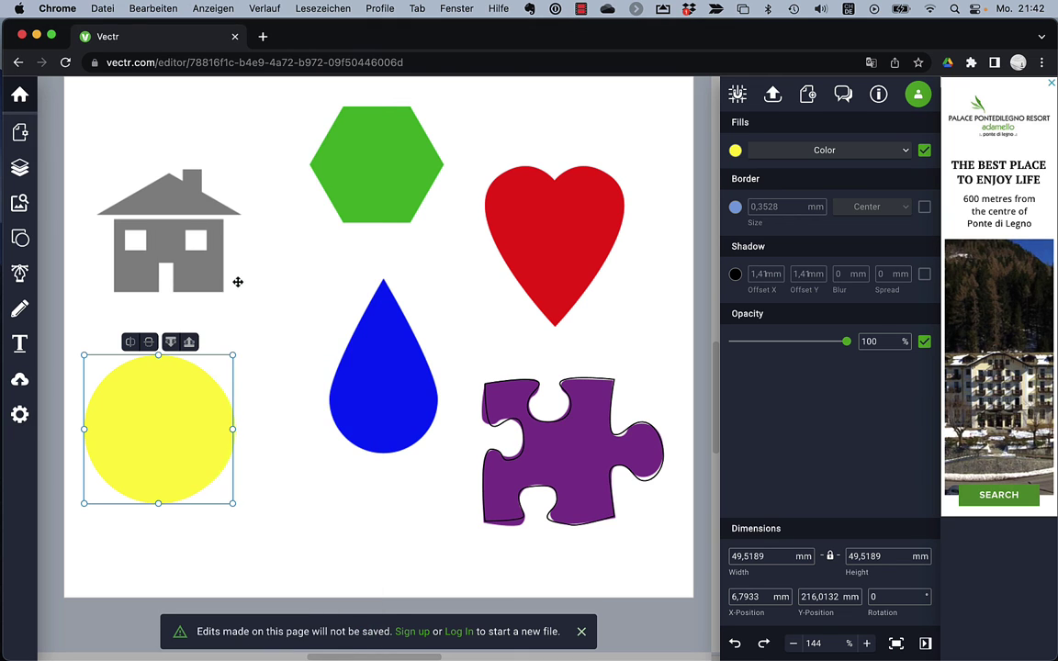
pyautogui.rightClick(141, 416)
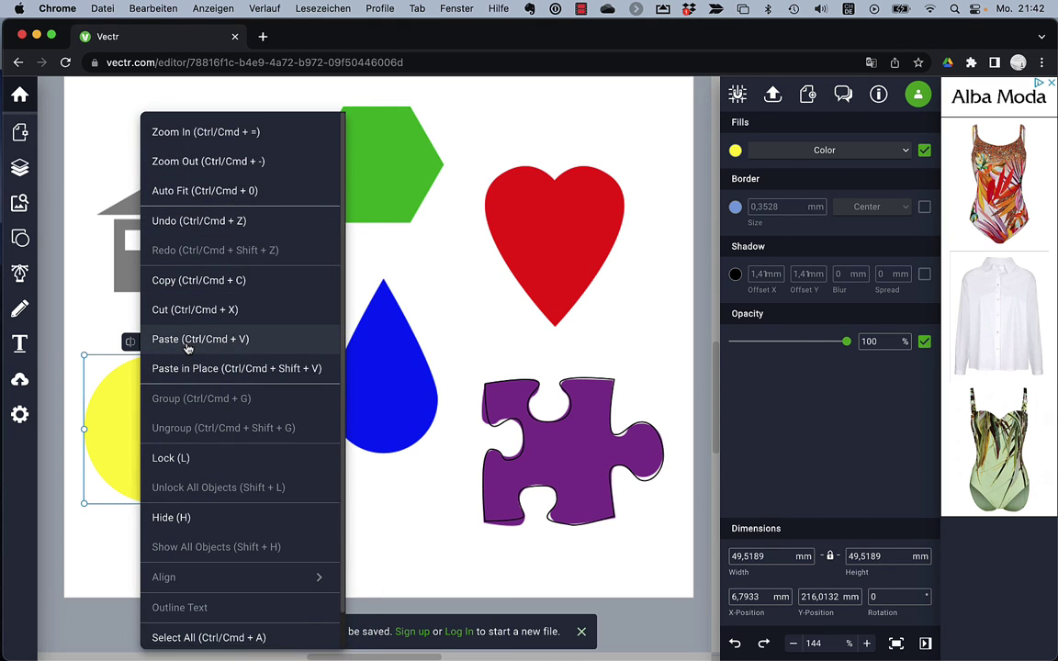
pyautogui.click(188, 340)
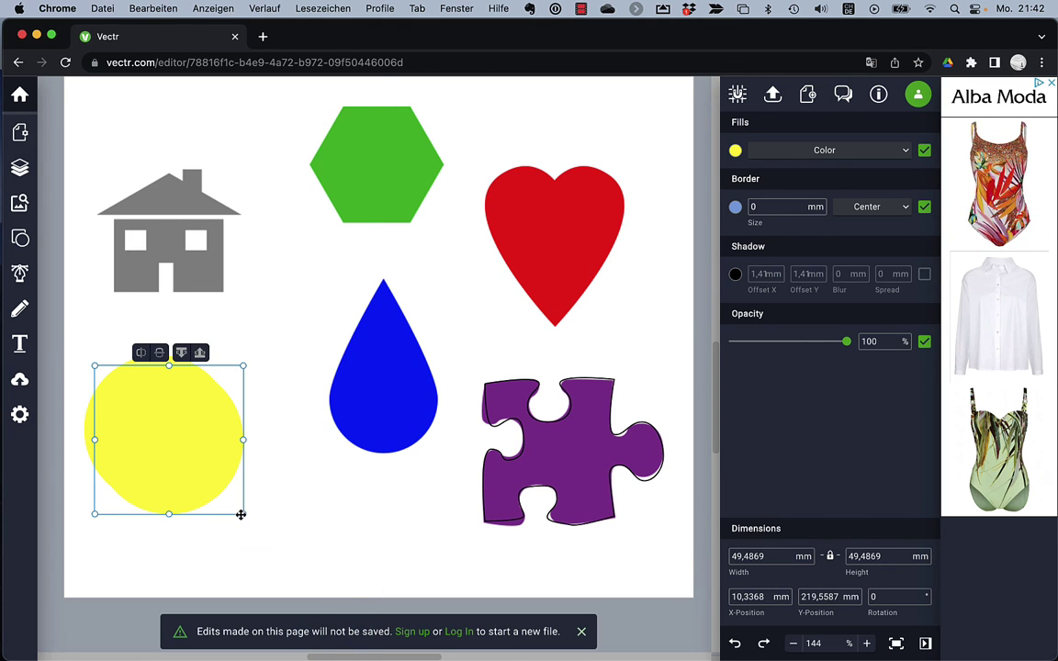
# - Scale the duplicate circle to about 43 mm and offset it up and left to cover the moon's hollow side
pyautogui.press('super+a')
pyautogui.click(165, 439)
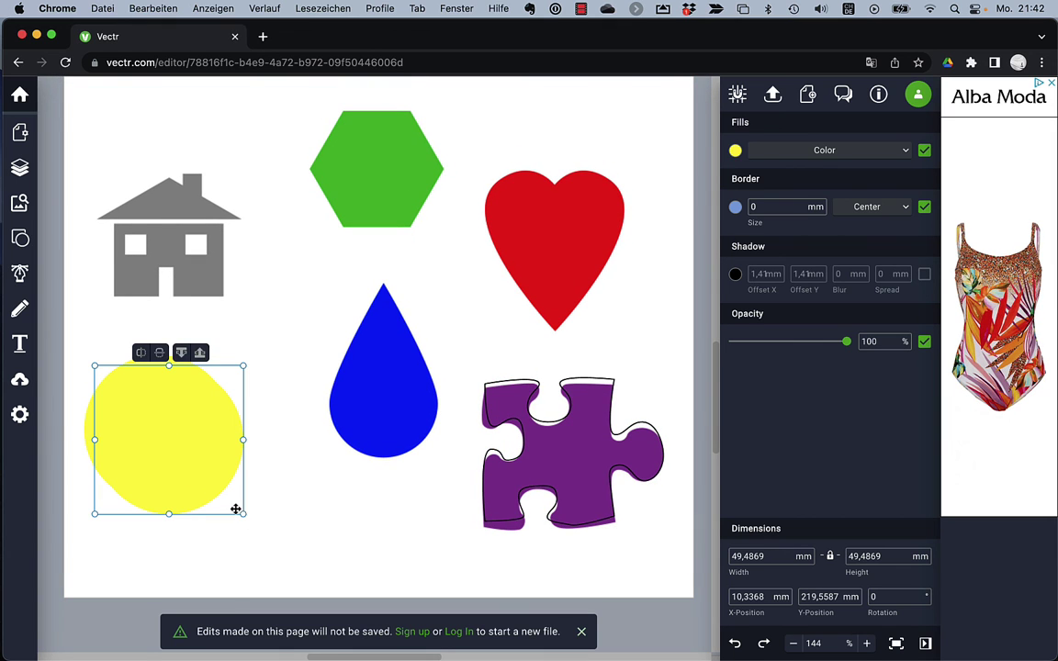
pyautogui.moveTo(243, 515); pyautogui.dragTo(224, 495)
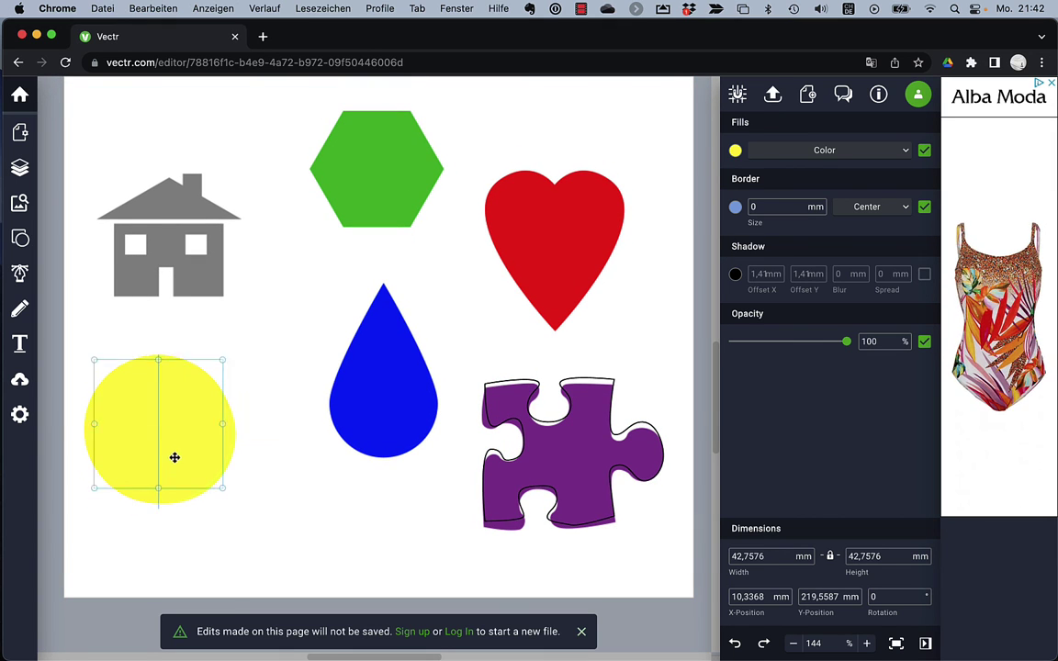
pyautogui.moveTo(175, 458); pyautogui.dragTo(153, 443)
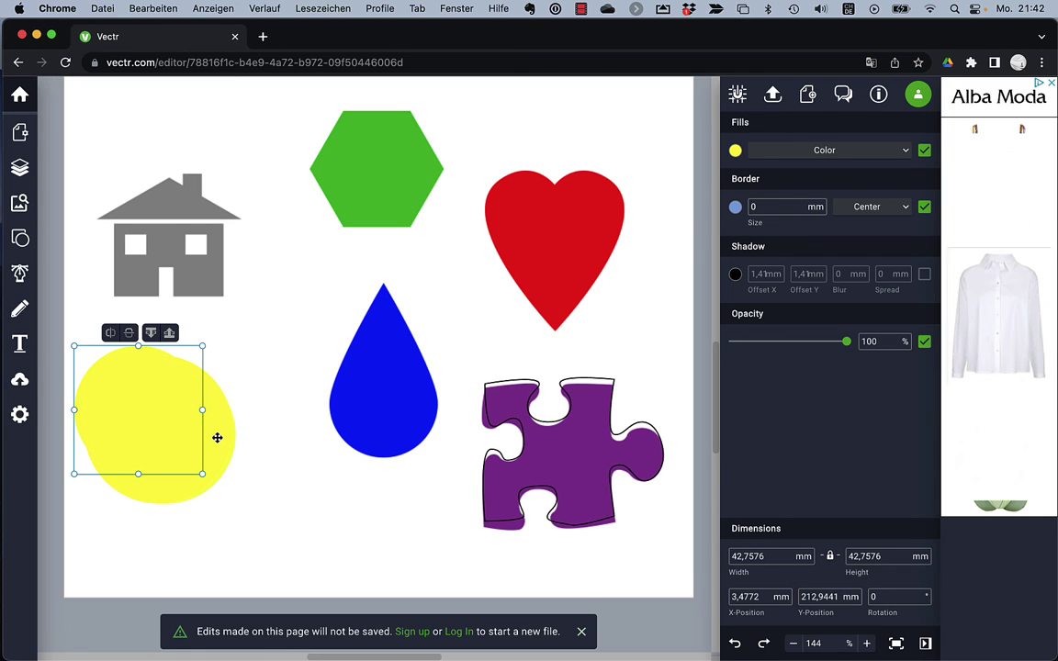
# - Subtract the smaller circle from the larger one to form a crescent, and move the crescent down and right of the moon
pyautogui.keyDown('shift'); pyautogui.click(217, 438); pyautogui.keyUp('shift')
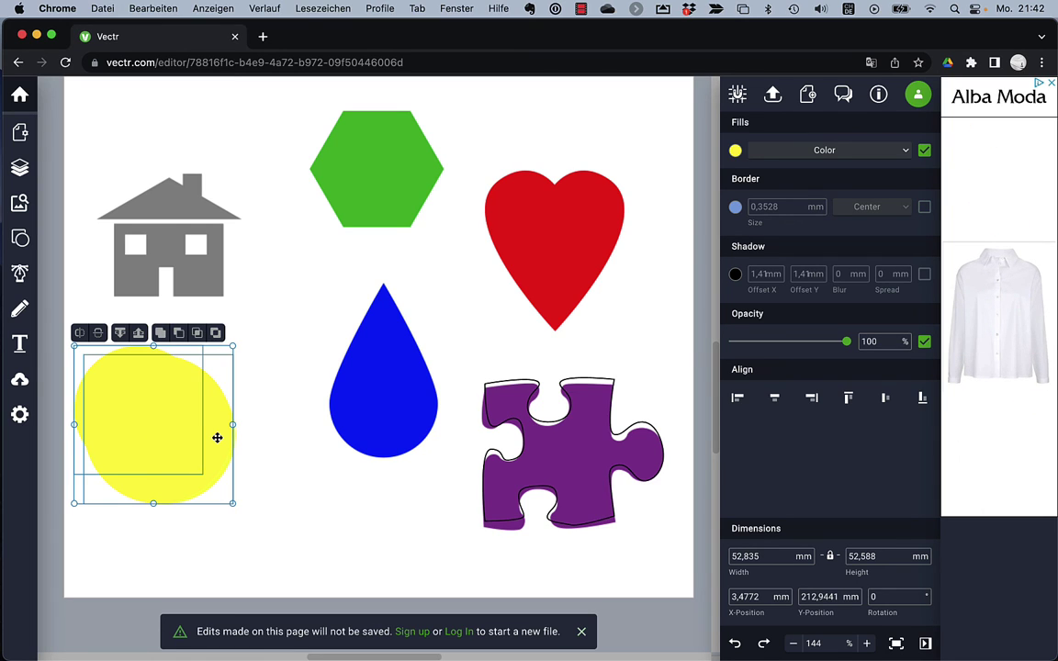
pyautogui.click(178, 336)
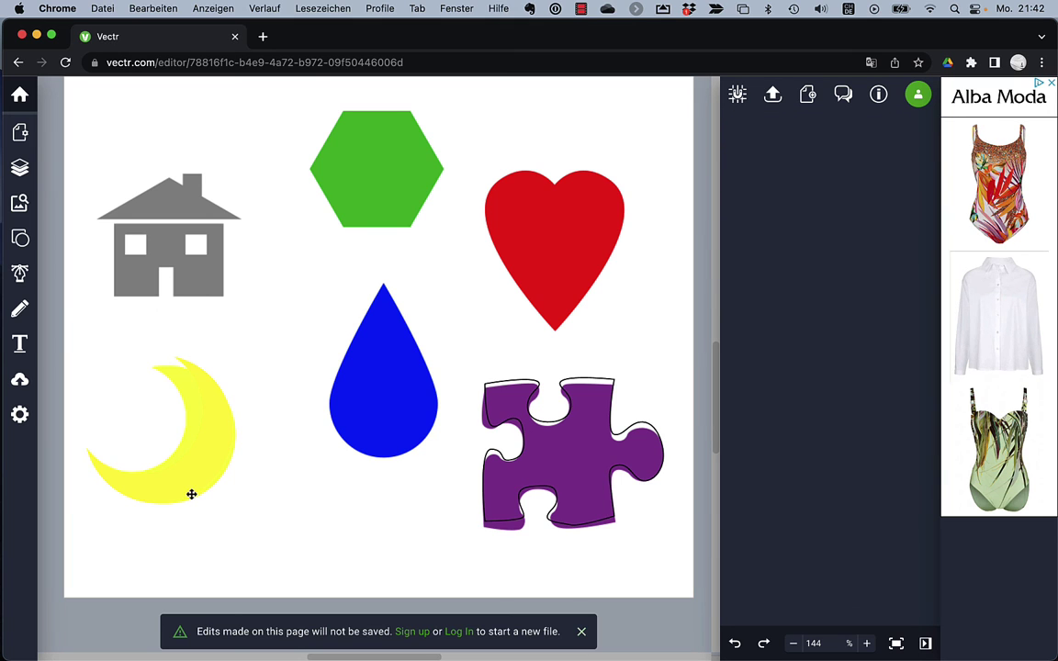
pyautogui.moveTo(191, 494); pyautogui.dragTo(279, 534)
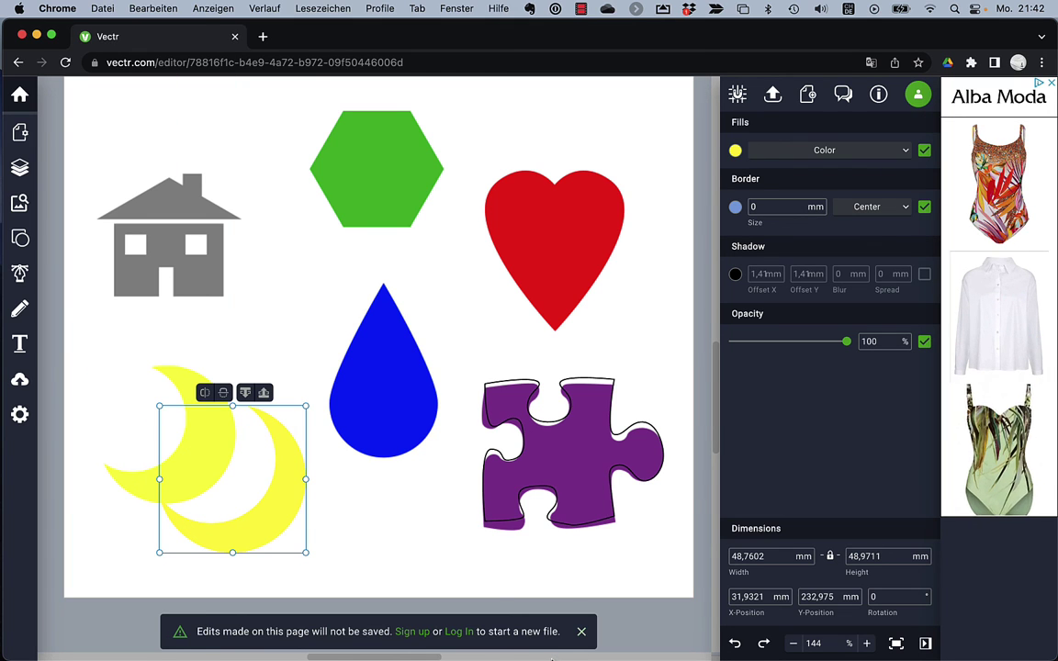